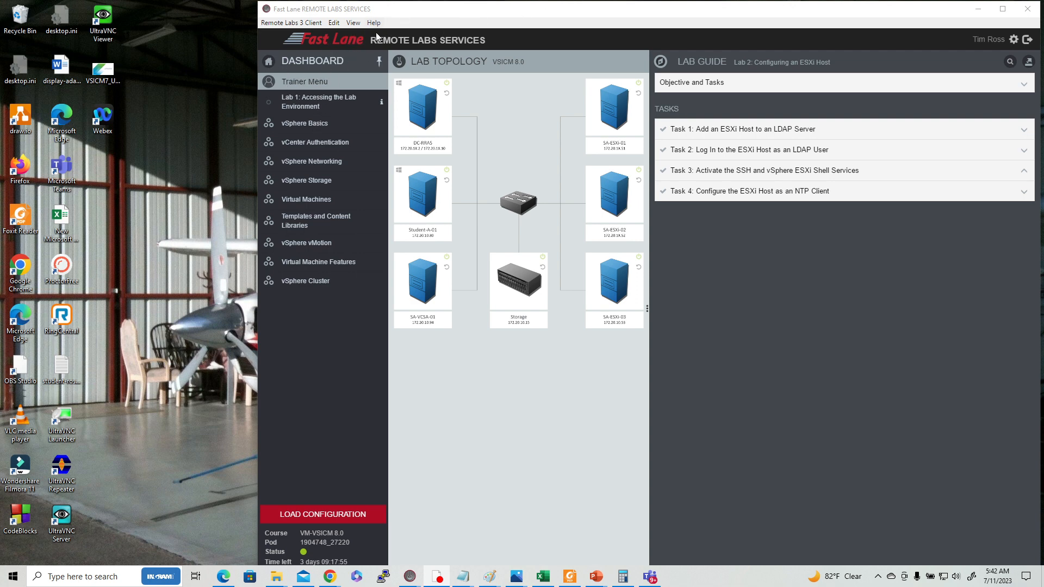
Open the Lab 2: Configuring an ESXi Host guide and connect to the Student-A-01 desktop
{"action": "left_click", "coordinate": [330, 104]}
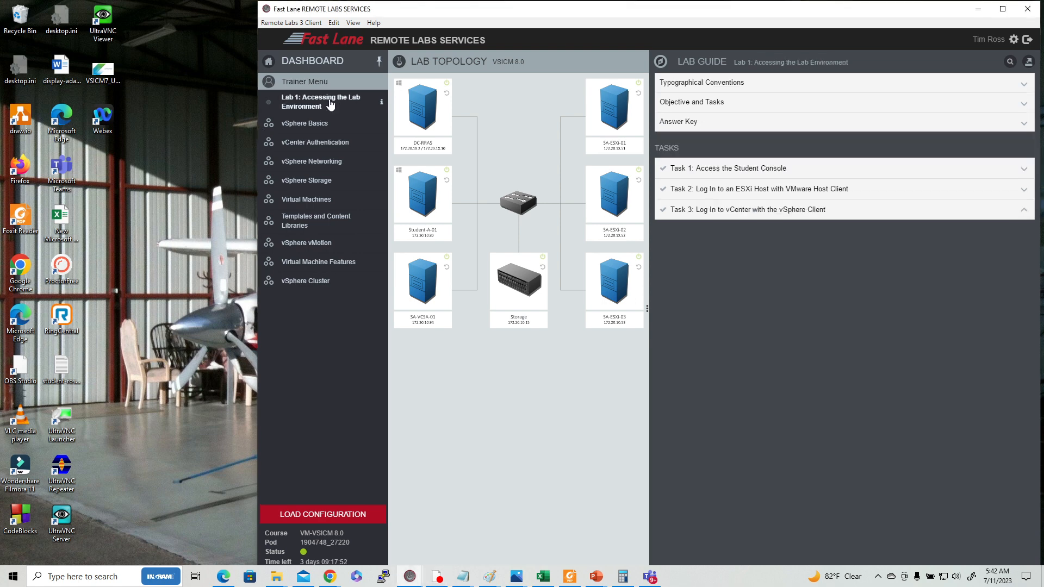
{"action": "left_click", "coordinate": [304, 125]}
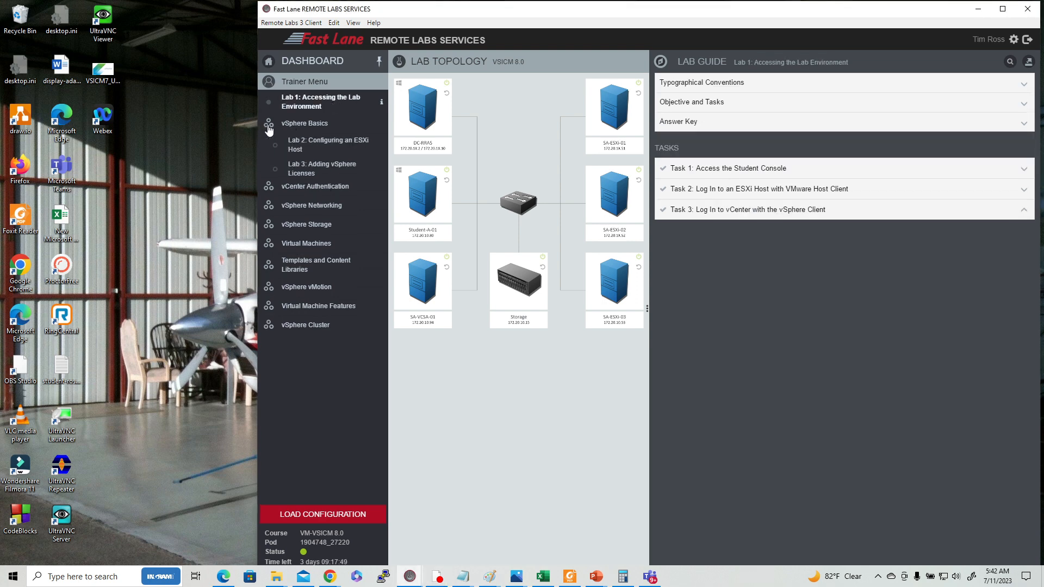
{"action": "left_click", "coordinate": [342, 144]}
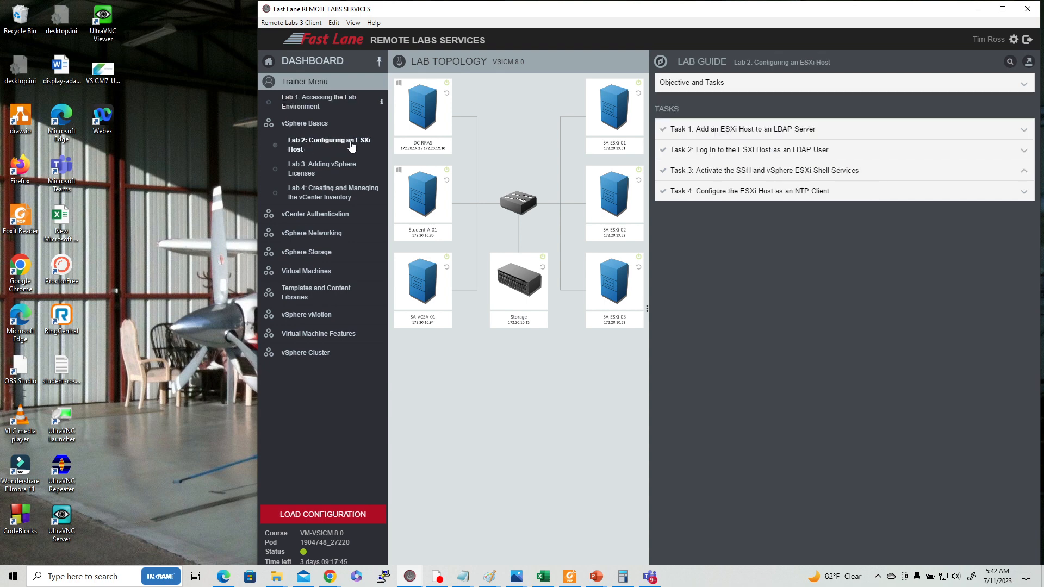
{"action": "double_click", "coordinate": [404, 175]}
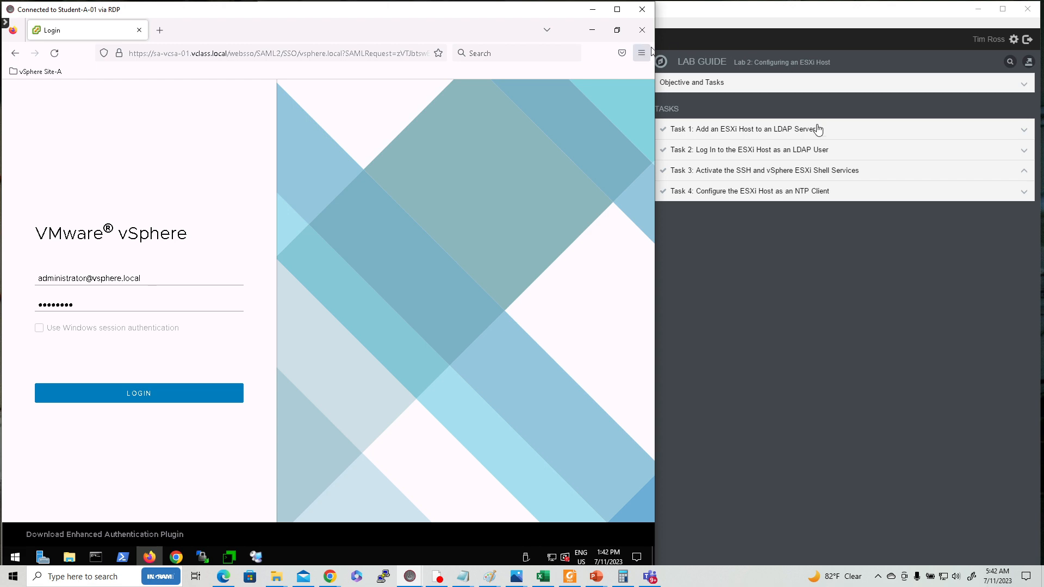
Narrow the remote desktop window and expand Task 1: Add an ESXi Host to an LDAP Server
{"action": "mouse_move", "coordinate": [654, 182]}
{"action": "left_mouse_down"}
{"action": "mouse_move", "coordinate": [638, 183]}
{"action": "mouse_move", "coordinate": [647, 181]}
{"action": "left_mouse_up"}
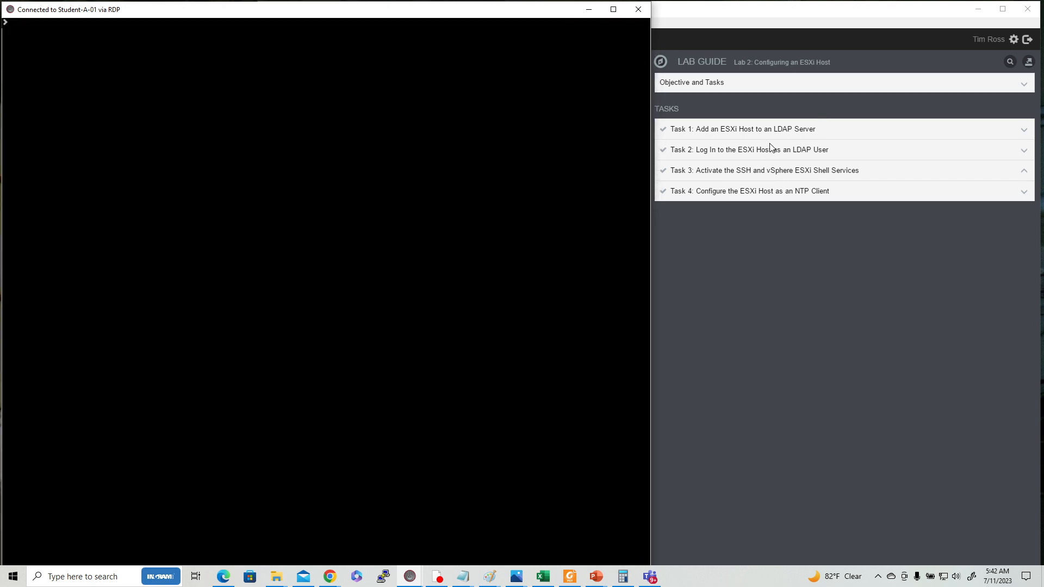
{"action": "left_click", "coordinate": [778, 133]}
{"action": "left_click", "coordinate": [777, 133]}
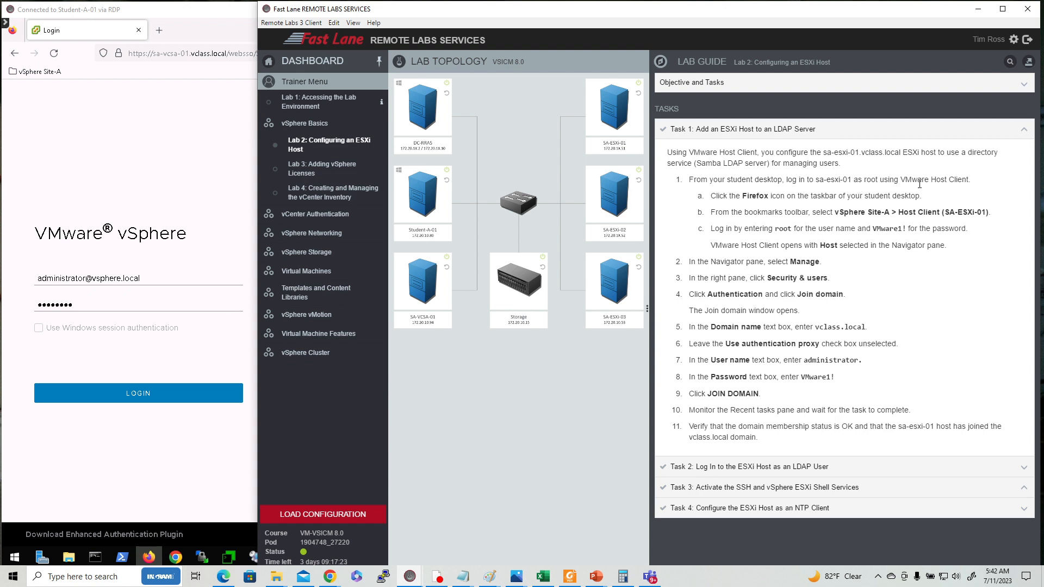
Open the vSphere Site-A > Host Client (SA-ESXi-01) bookmark and log in as root
{"action": "left_click", "coordinate": [38, 71]}
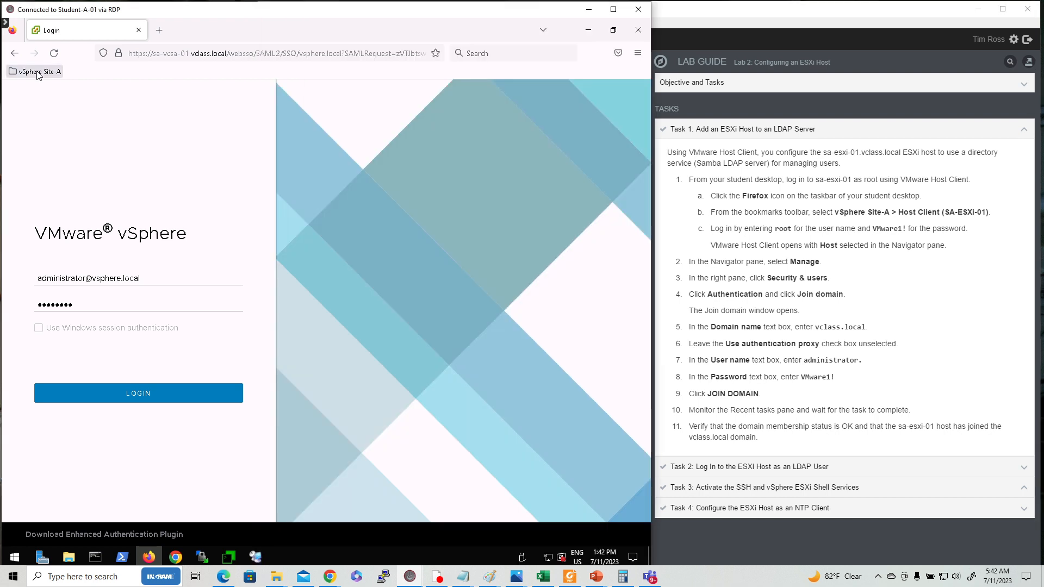
{"action": "left_click", "coordinate": [76, 111]}
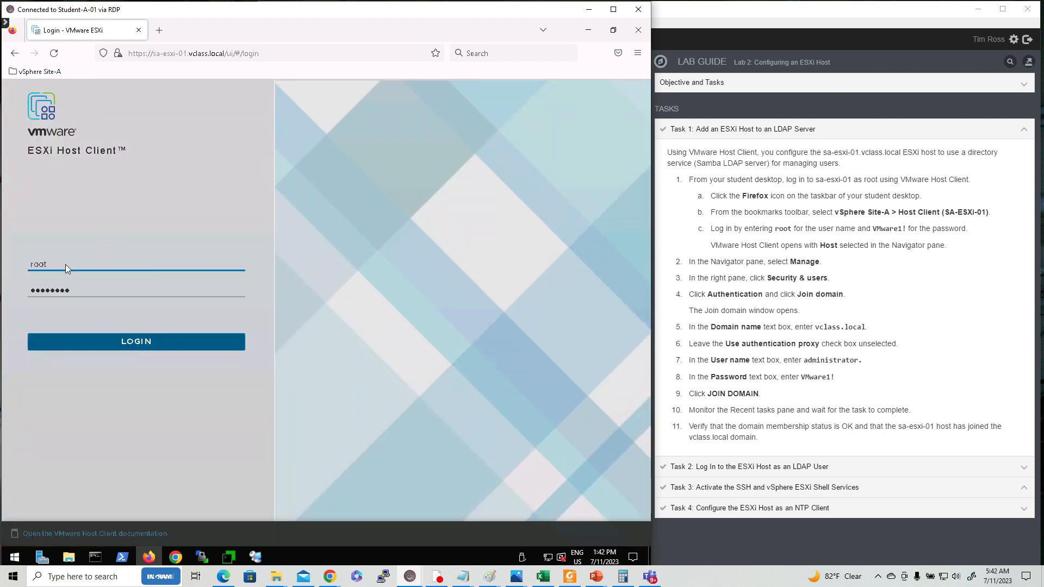
{"action": "left_click", "coordinate": [123, 342]}
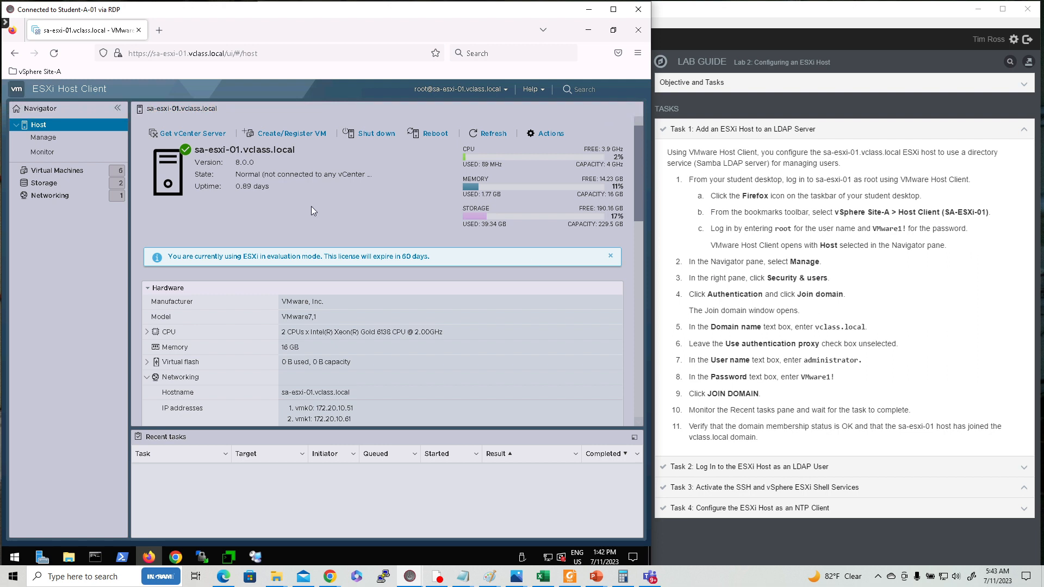
Go to Manage > Security & users > Authentication and open the Join domain dialog
{"action": "left_click", "coordinate": [57, 140]}
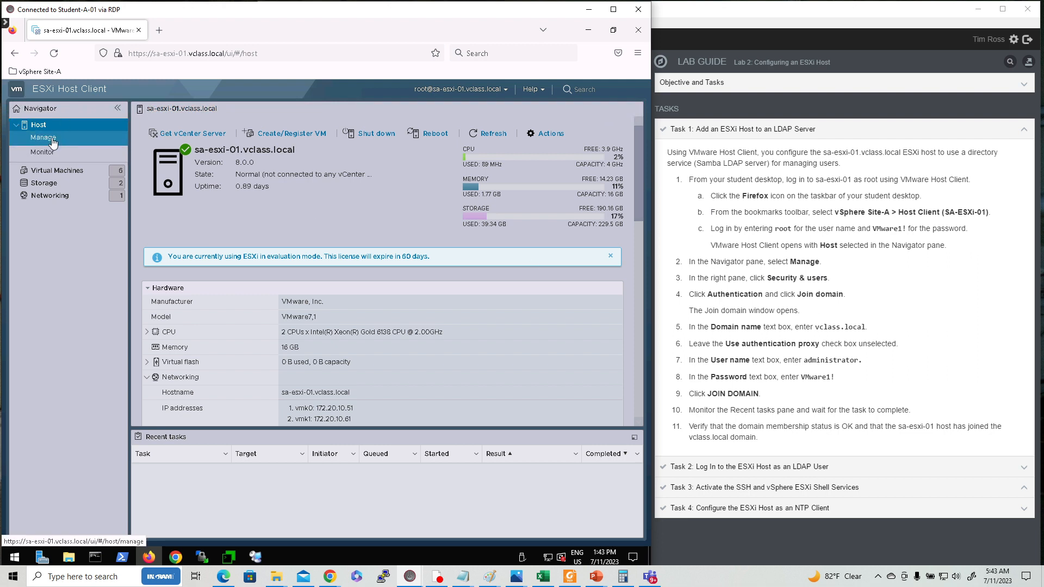
{"action": "left_click", "coordinate": [53, 141]}
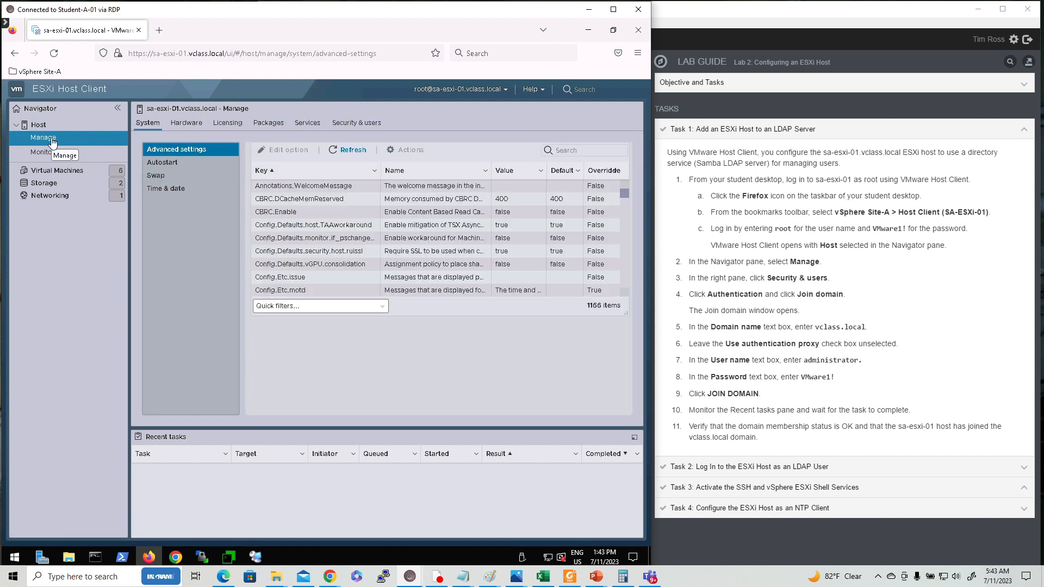
{"action": "left_click", "coordinate": [363, 125]}
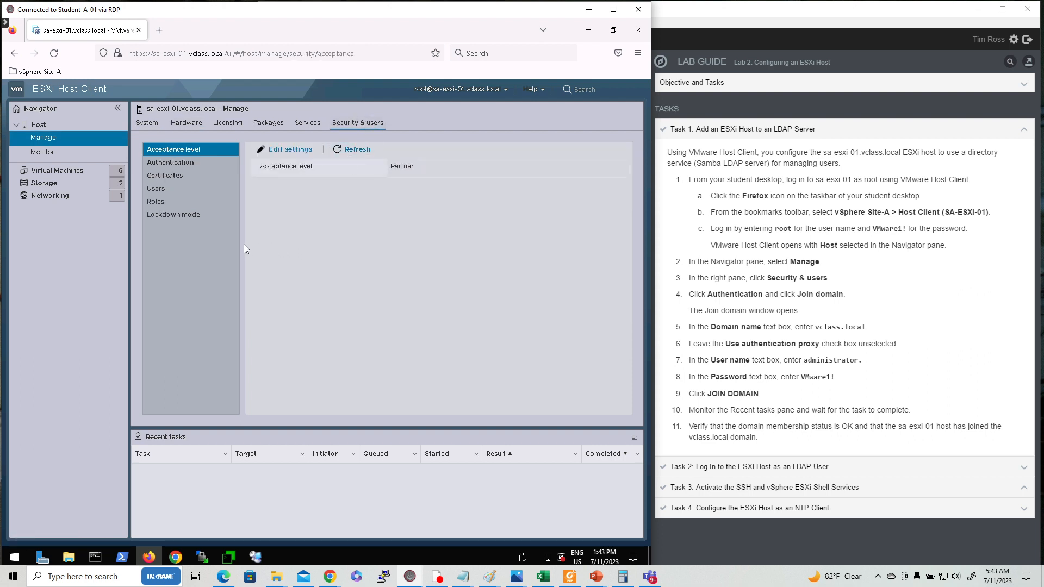
{"action": "left_click", "coordinate": [174, 165]}
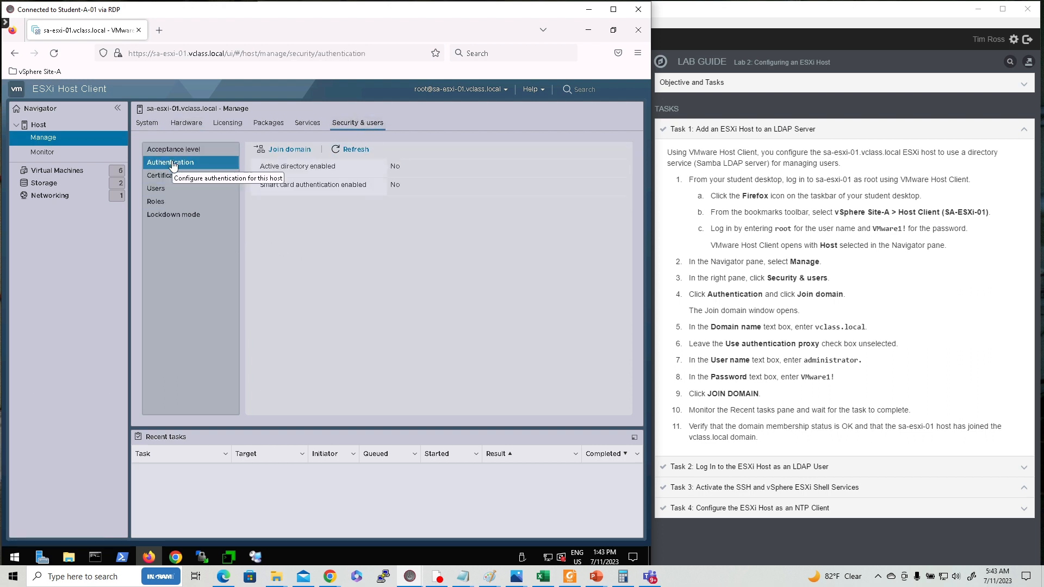
{"action": "left_click", "coordinate": [301, 152]}
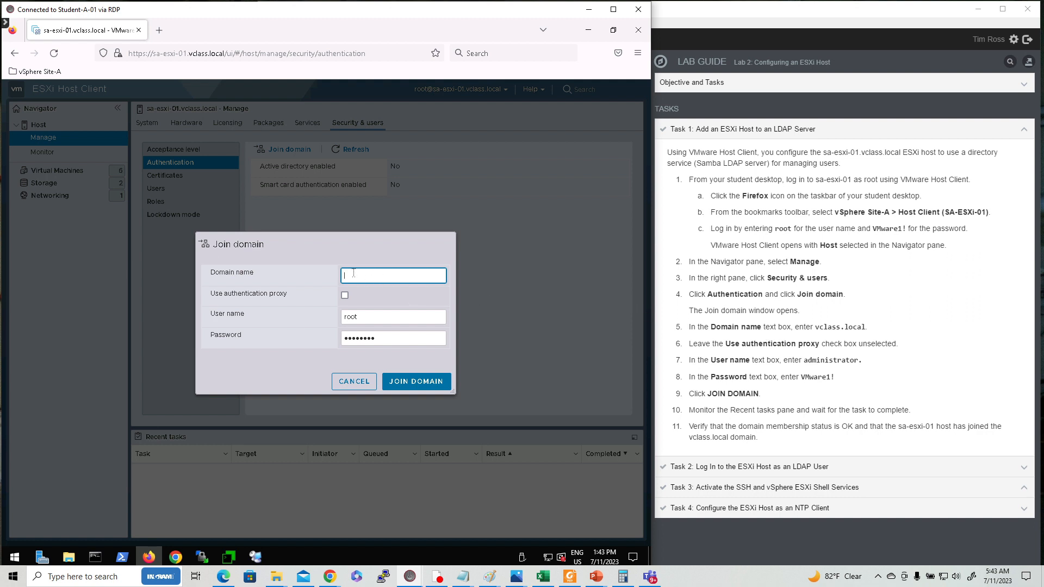
Join the host to vclass.local using the administrator account and its password
{"action": "type", "text": "vclass.local"}
{"action": "double_click", "coordinate": [372, 319]}
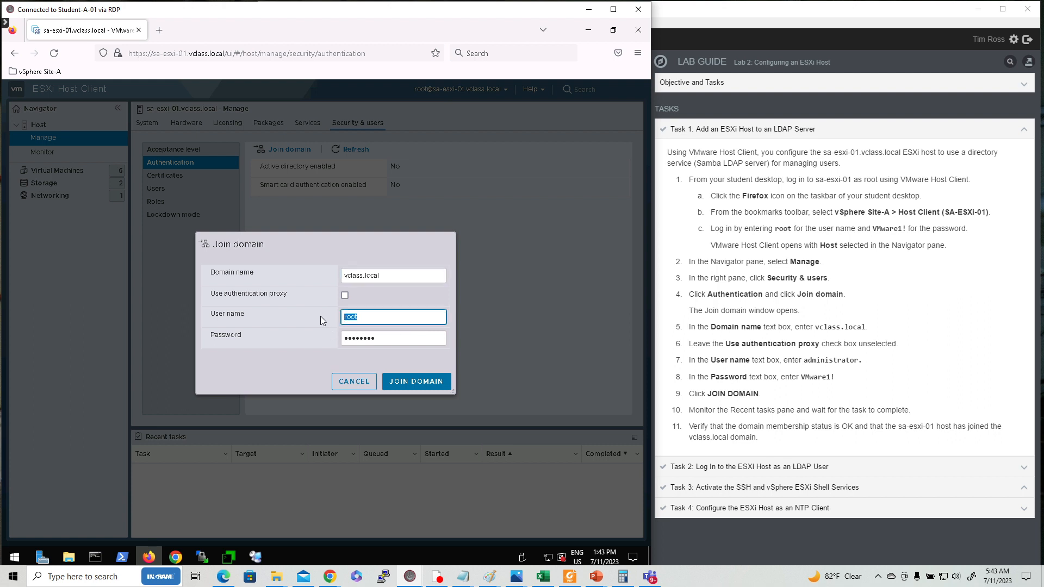
{"action": "type", "text": "admins"}
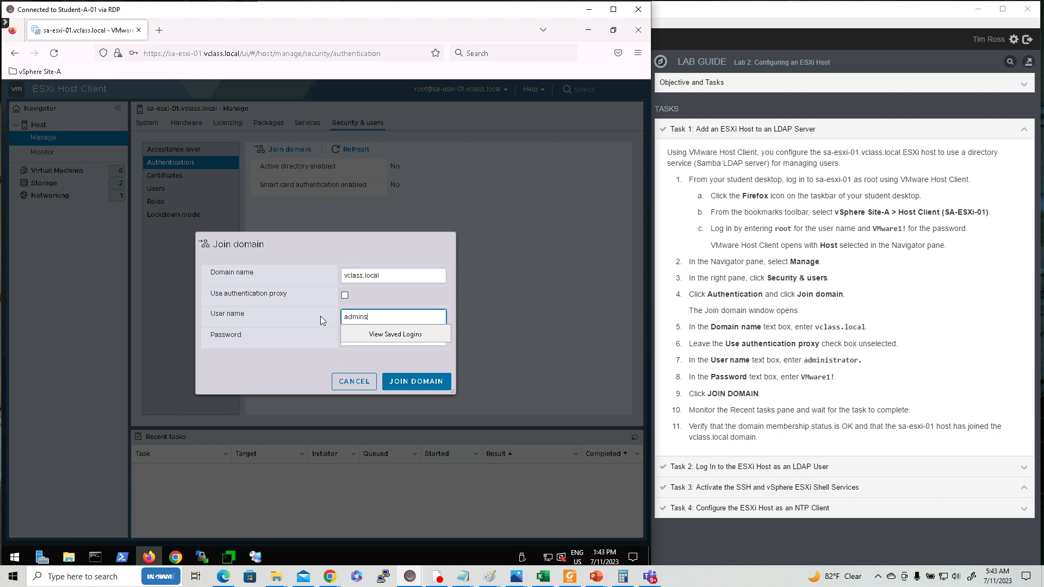
{"action": "key", "text": "BackSpace"}
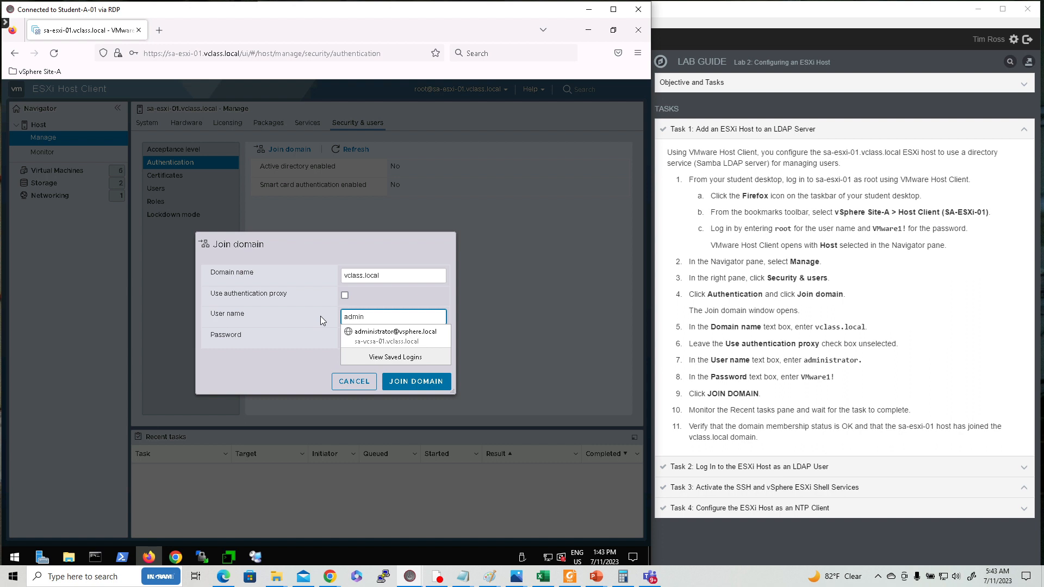
{"action": "type", "text": "istrator"}
{"action": "key", "text": "Tab"}
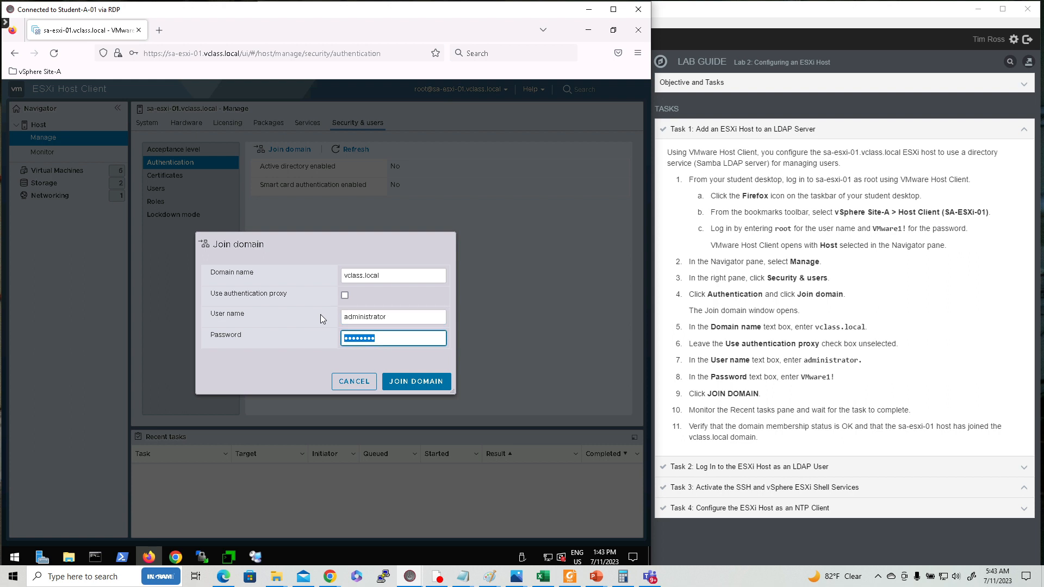
{"action": "type", "text": "VMware1!"}
{"action": "left_click", "coordinate": [414, 383]}
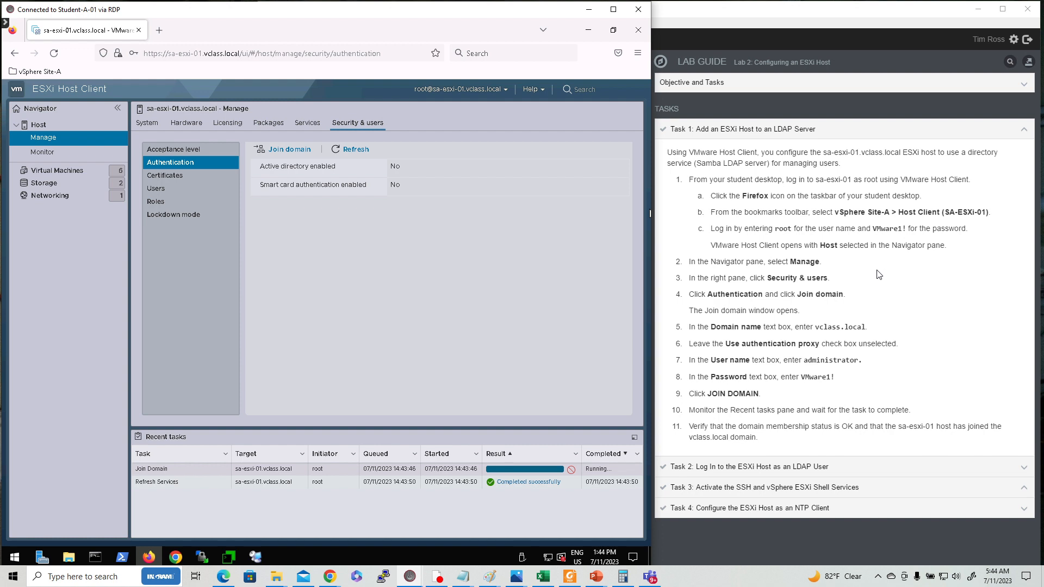
Power DC-RRAS off and back on from the lab topology, then return to the ESXi session
{"action": "left_click", "coordinate": [589, 33]}
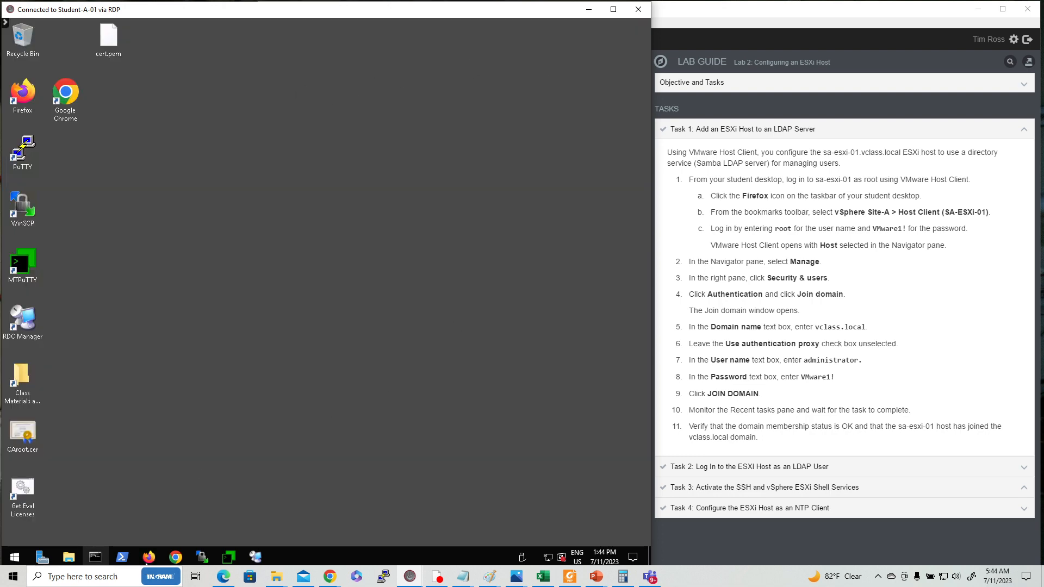
{"action": "left_click", "coordinate": [148, 556]}
{"action": "left_click", "coordinate": [724, 24]}
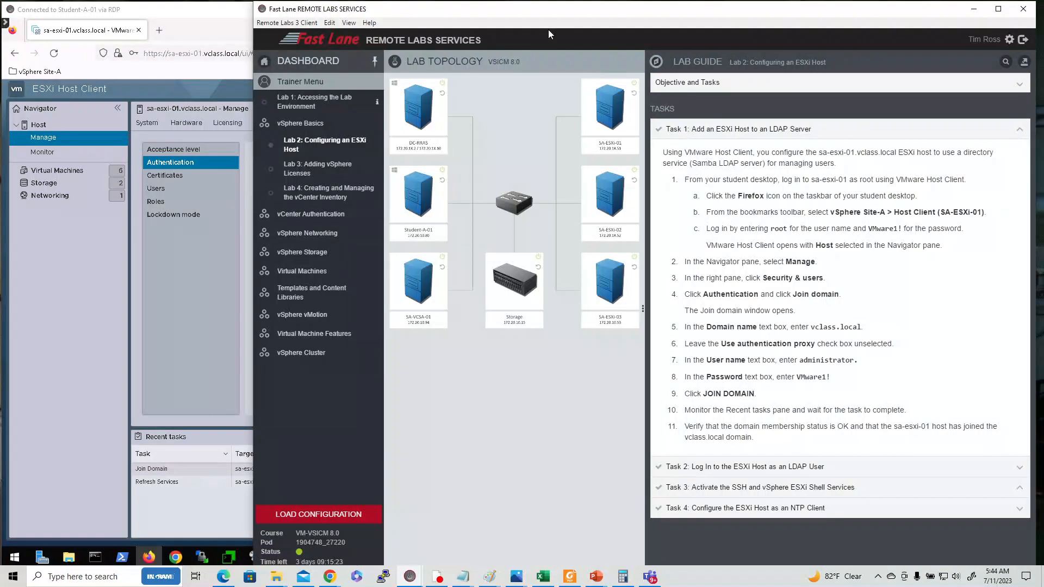
{"action": "double_click", "coordinate": [443, 84]}
{"action": "double_click", "coordinate": [443, 84]}
{"action": "left_click", "coordinate": [99, 263]}
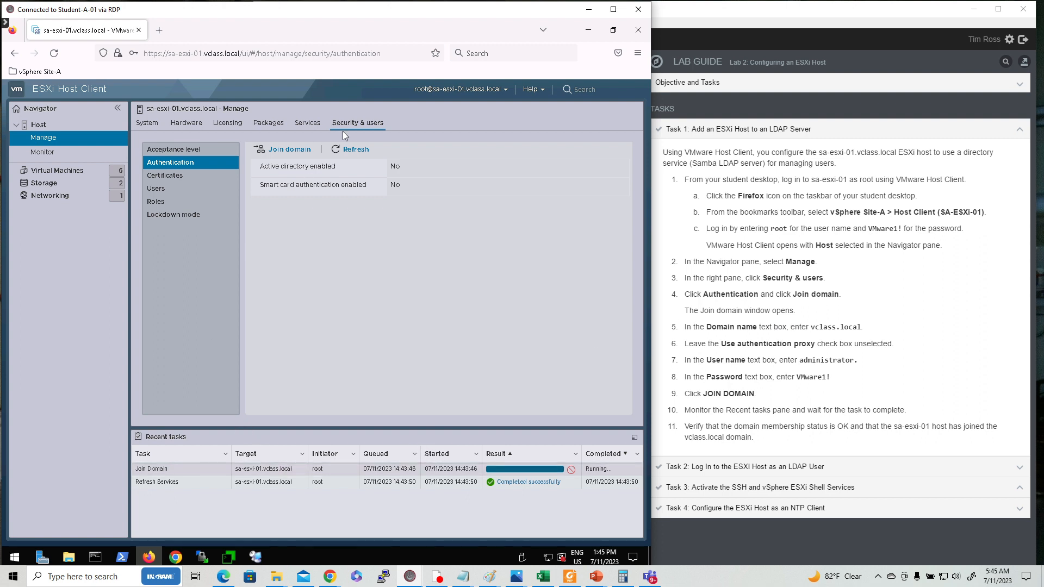
Refresh the Authentication pane to confirm the VCLASS.LOCAL join, then show Task 2 in the guide
{"action": "left_click", "coordinate": [359, 151]}
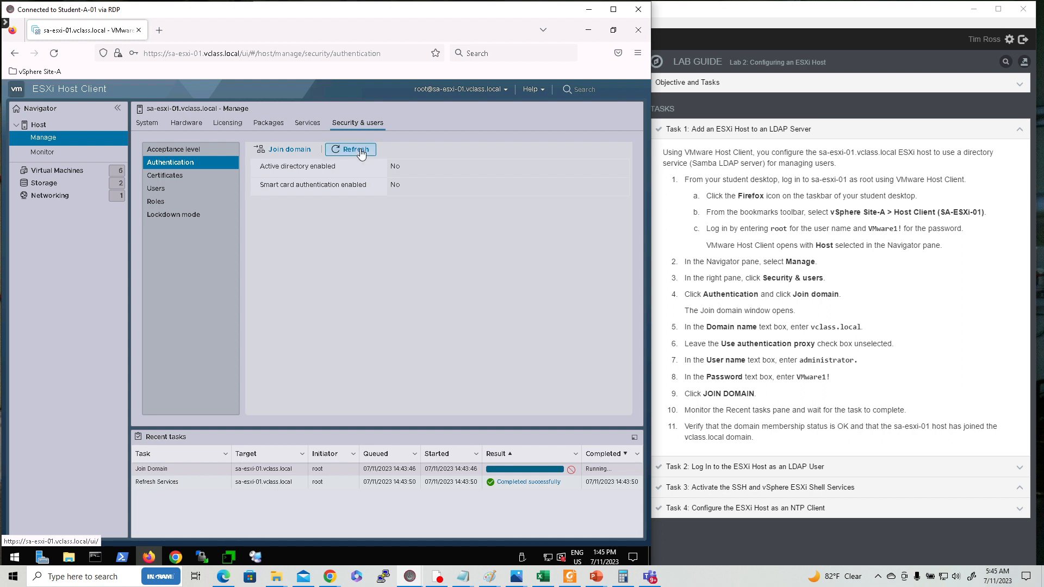
{"action": "left_click", "coordinate": [360, 152]}
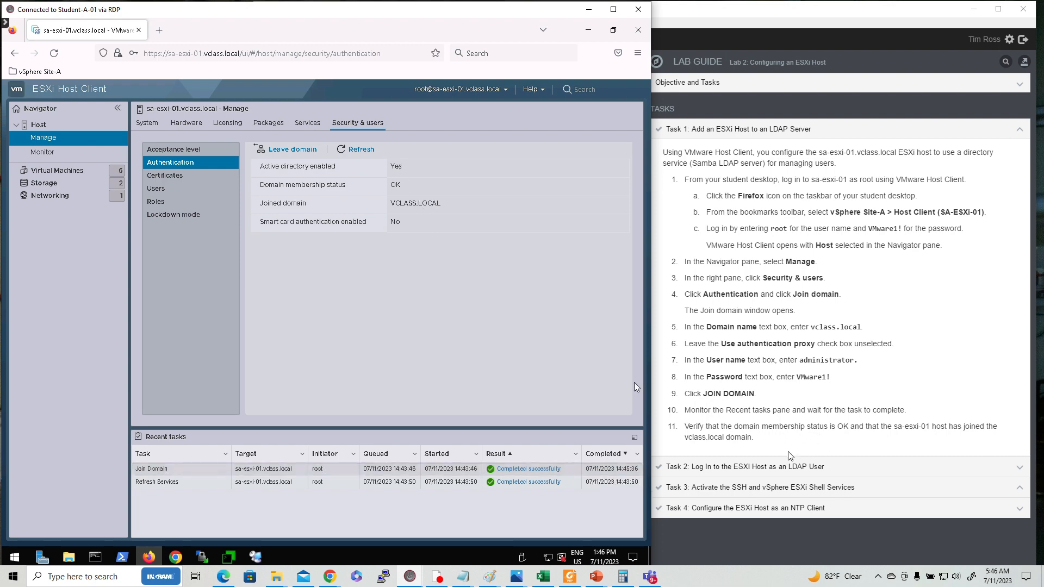
{"action": "left_click", "coordinate": [792, 467]}
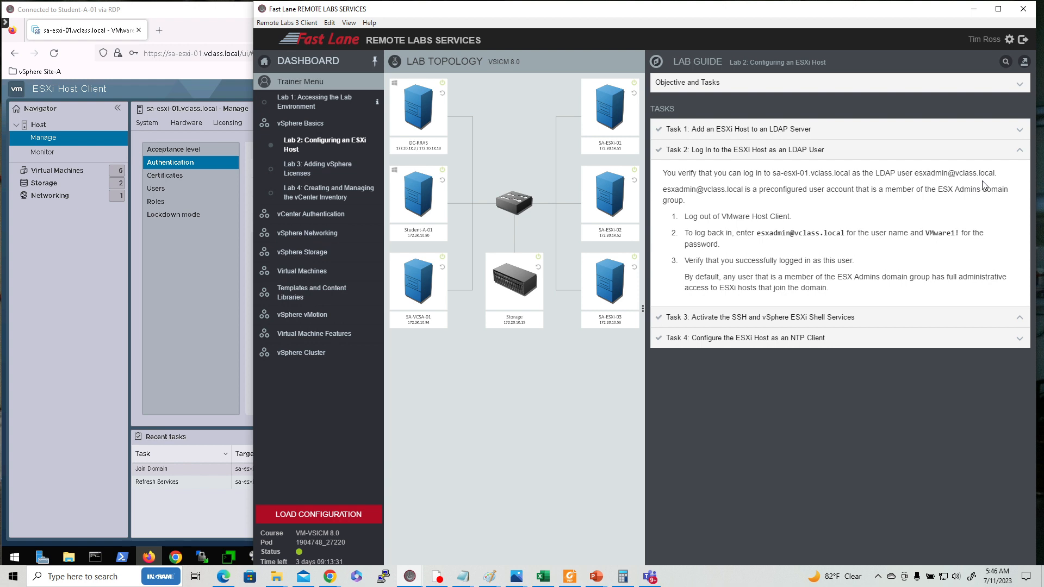
Log the root user out of the ESXi Host Client
{"action": "left_click", "coordinate": [114, 236]}
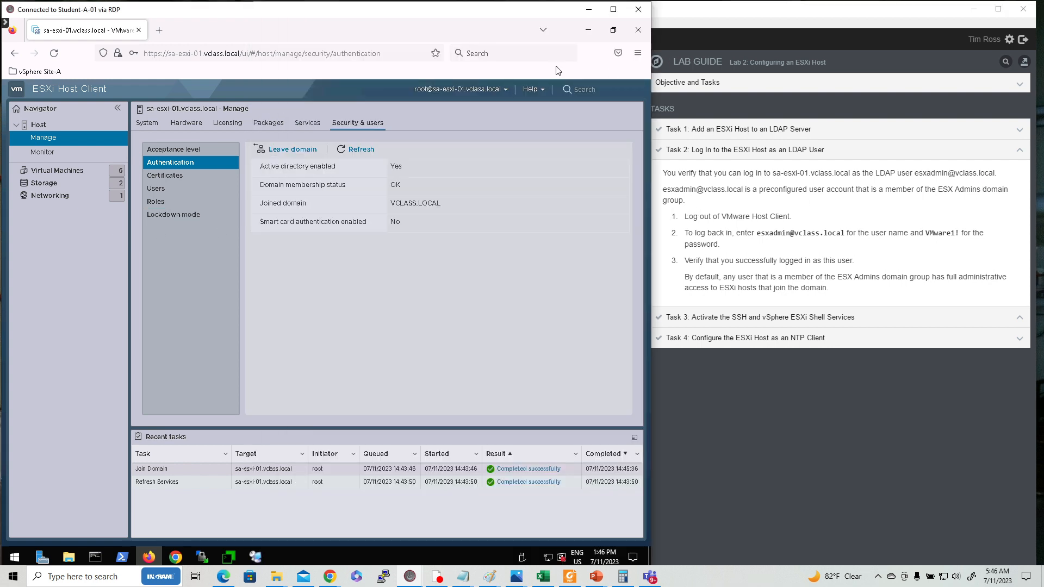
{"action": "left_click", "coordinate": [504, 92]}
{"action": "left_click", "coordinate": [430, 159]}
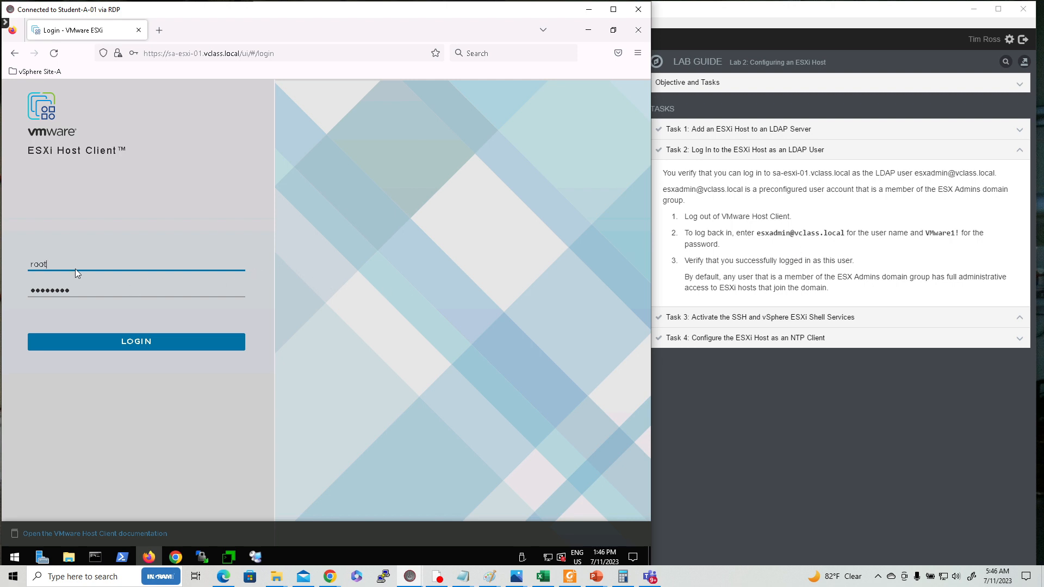
Log in as the LDAP domain user with its password and save the login in Firefox
{"action": "double_click", "coordinate": [39, 266]}
{"action": "type", "text": "es"}
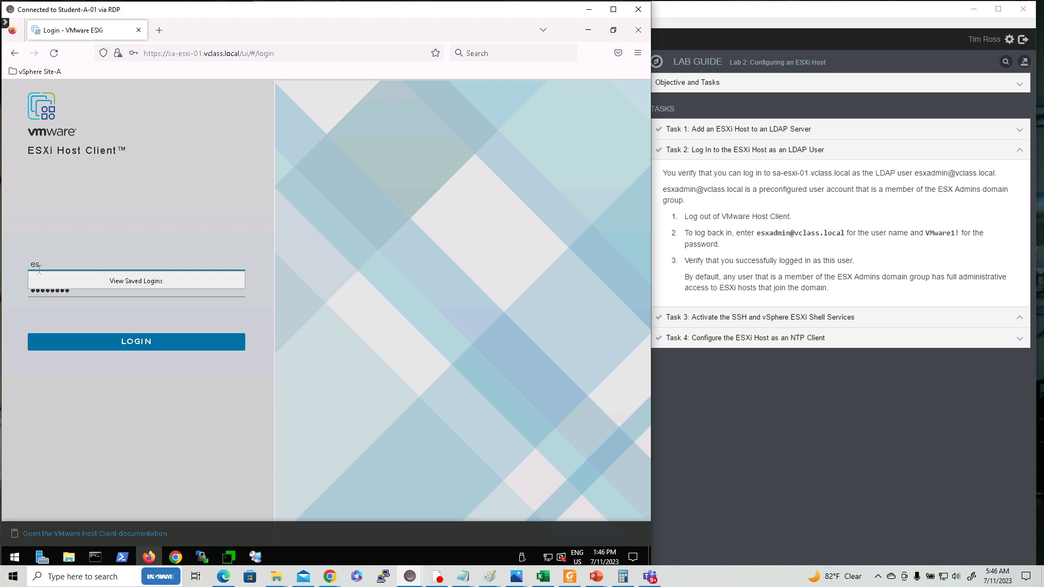
{"action": "type", "text": "xadmin@vclass.local"}
{"action": "key", "text": "Tab"}
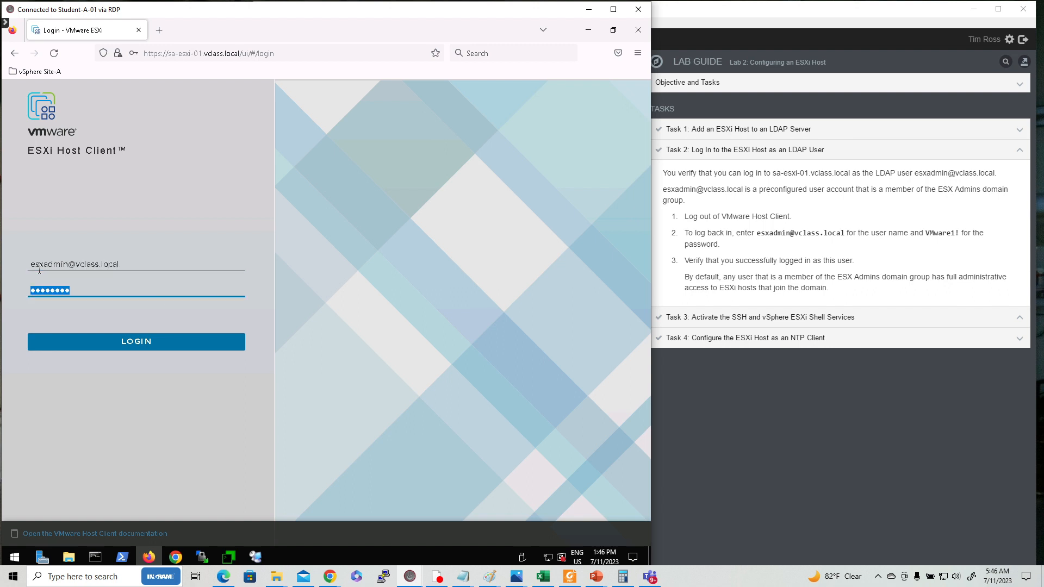
{"action": "type", "text": "VMware"}
{"action": "left_click", "coordinate": [143, 340]}
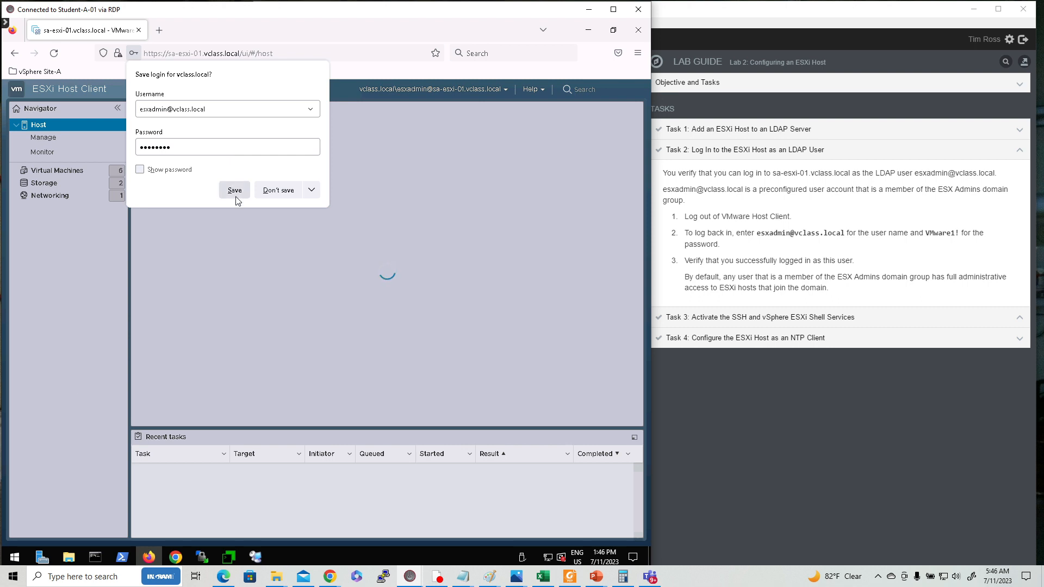
{"action": "left_click", "coordinate": [235, 191]}
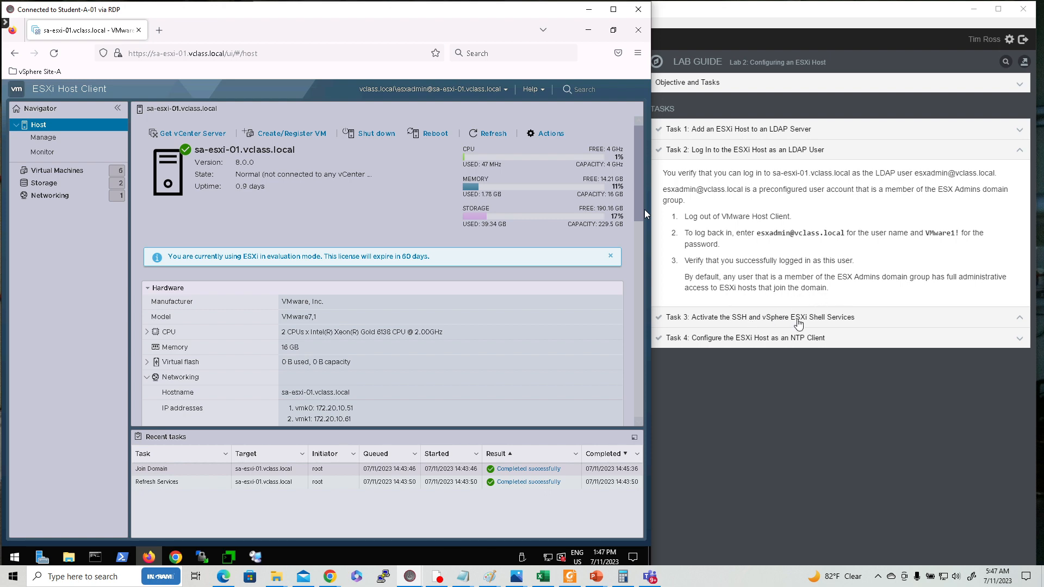
{"action": "left_click", "coordinate": [789, 322]}
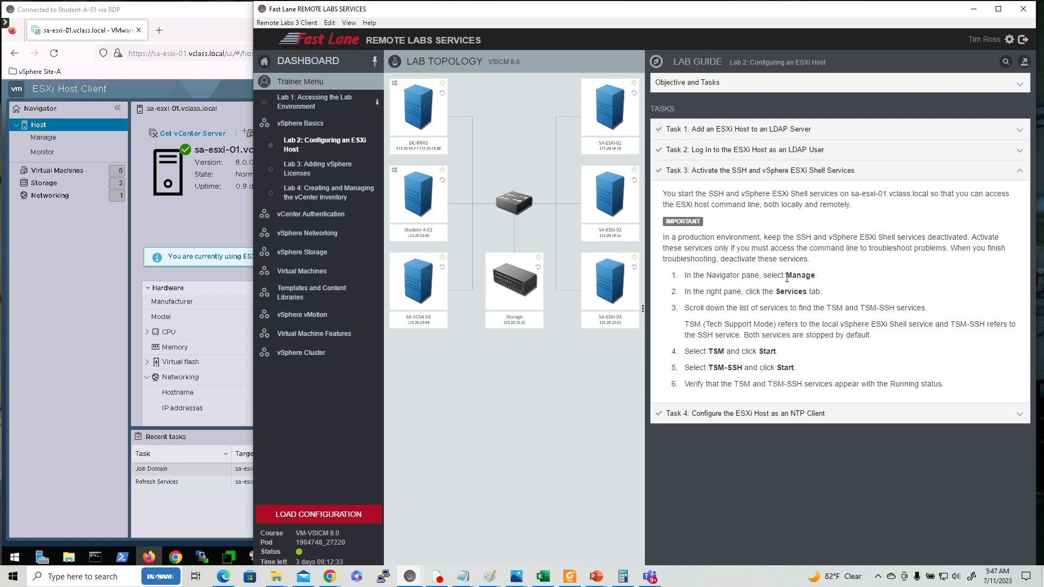
Open Manage > Services and scroll down to the stopped TSM and TSM-SSH entries
{"action": "left_click", "coordinate": [39, 141]}
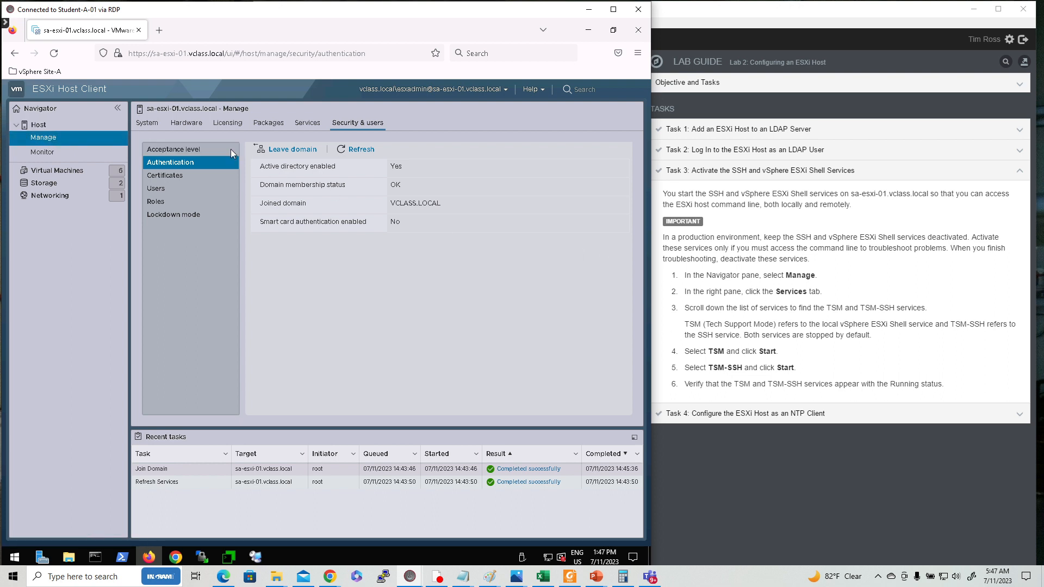
{"action": "left_click", "coordinate": [312, 124]}
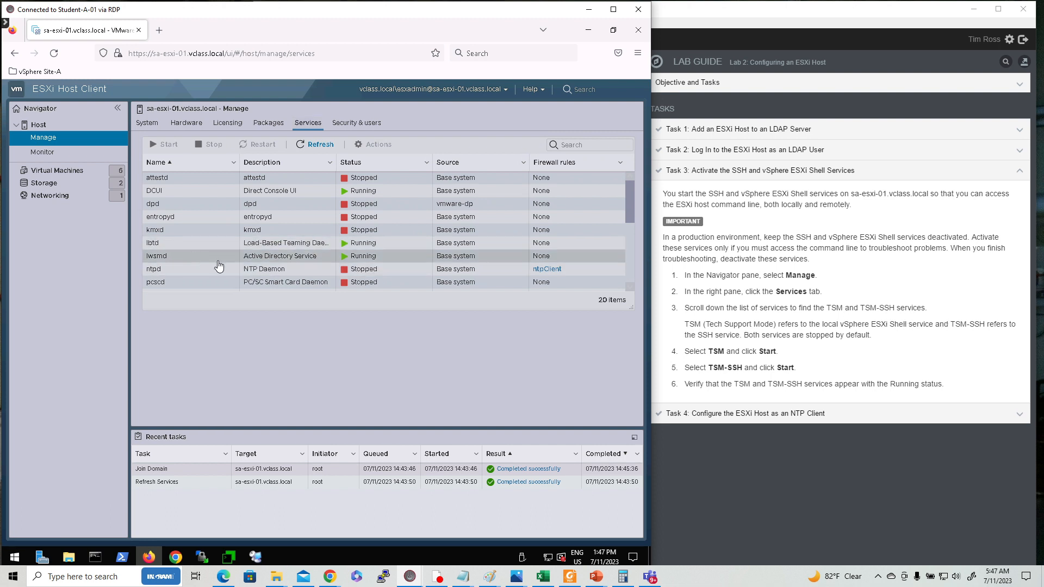
{"action": "scroll", "coordinate": [226, 268], "scroll_direction": "down", "scroll_amount": 1}
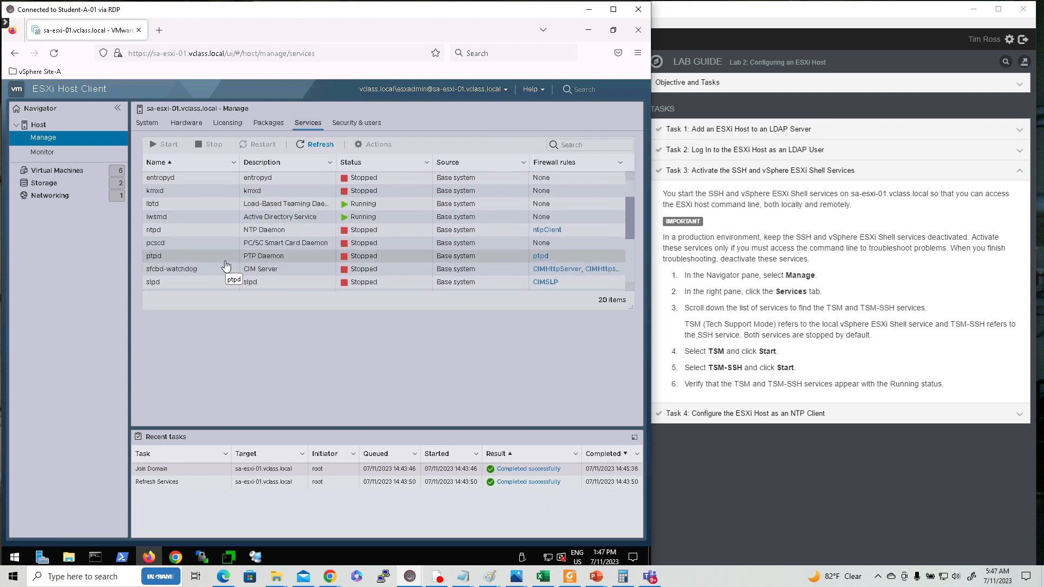
{"action": "scroll", "coordinate": [226, 268], "scroll_direction": "down", "scroll_amount": 3}
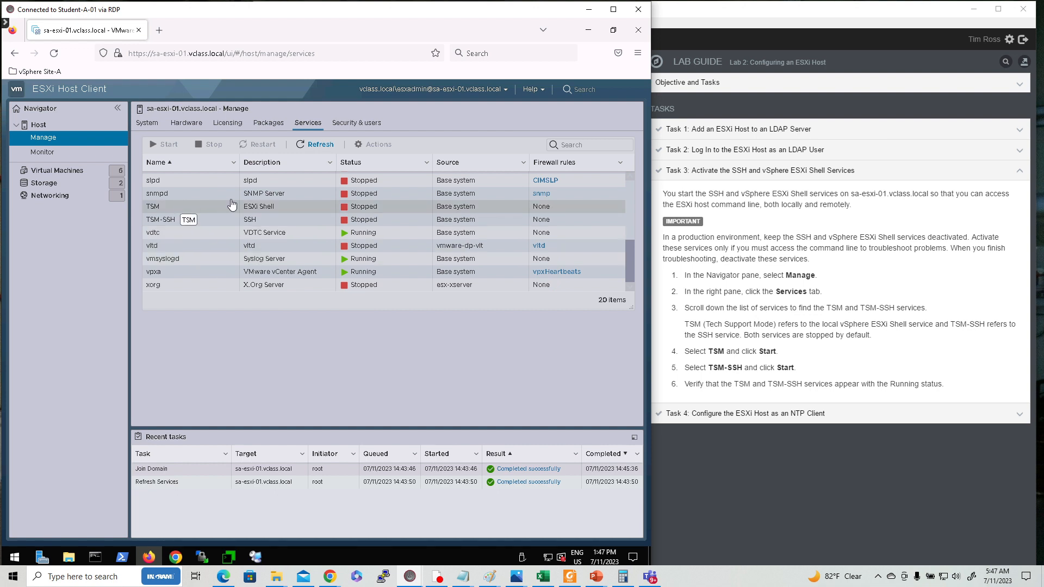
Start the TSM and TSM-SSH services, then expand Task 4's NTP steps in the guide
{"action": "left_click", "coordinate": [295, 210]}
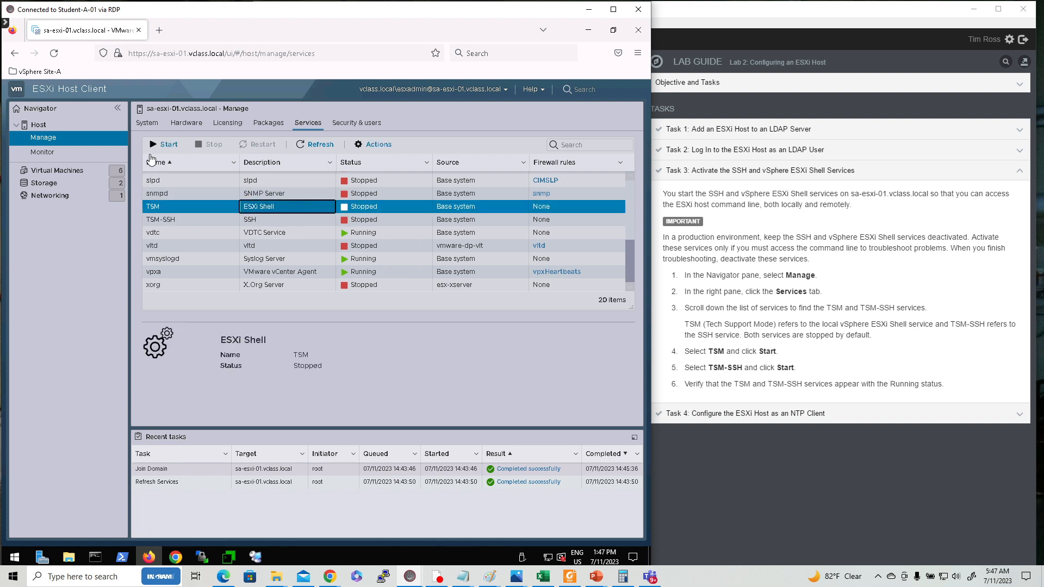
{"action": "left_click", "coordinate": [169, 146]}
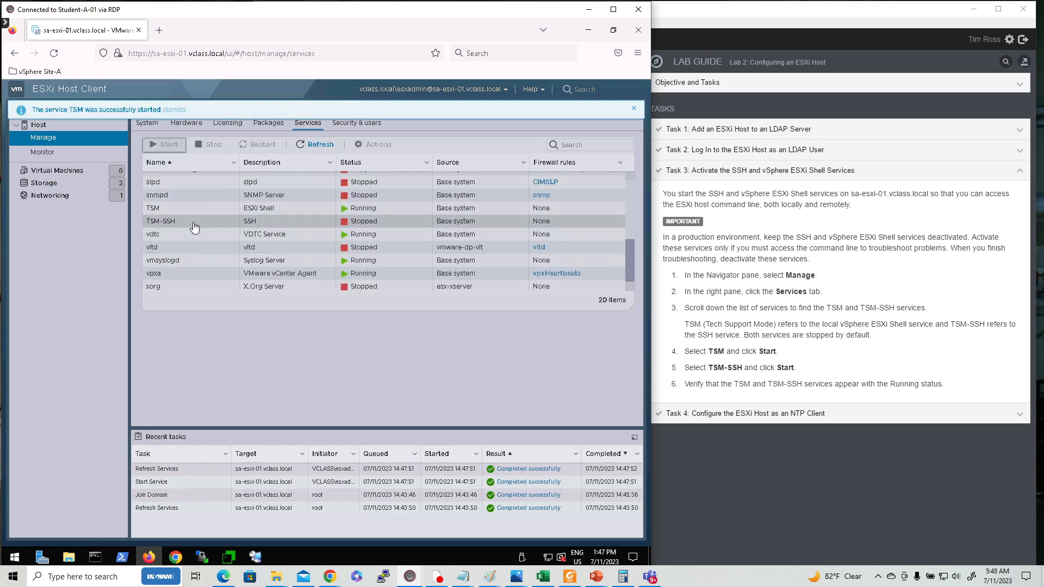
{"action": "left_click", "coordinate": [194, 226]}
{"action": "left_click", "coordinate": [169, 145]}
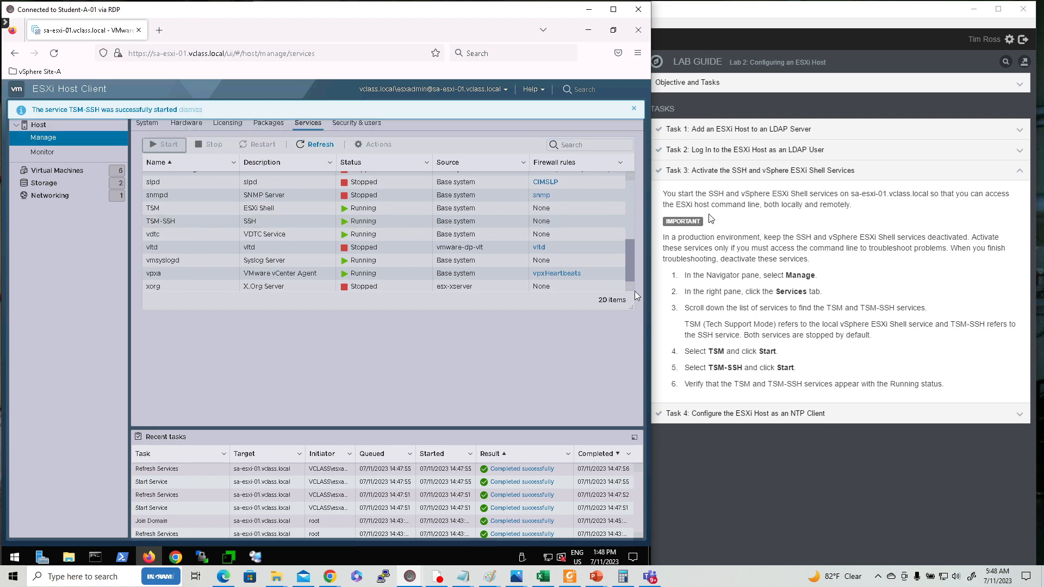
{"action": "left_click", "coordinate": [745, 413]}
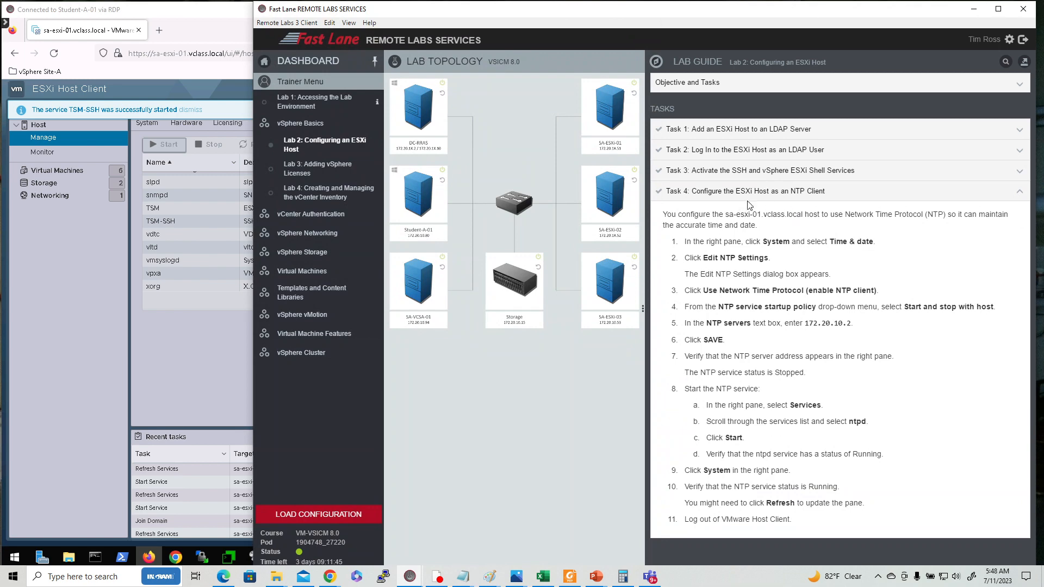
In the ESXi host client, open Edit NTP Settings from System > Time & date
{"action": "left_click", "coordinate": [158, 362]}
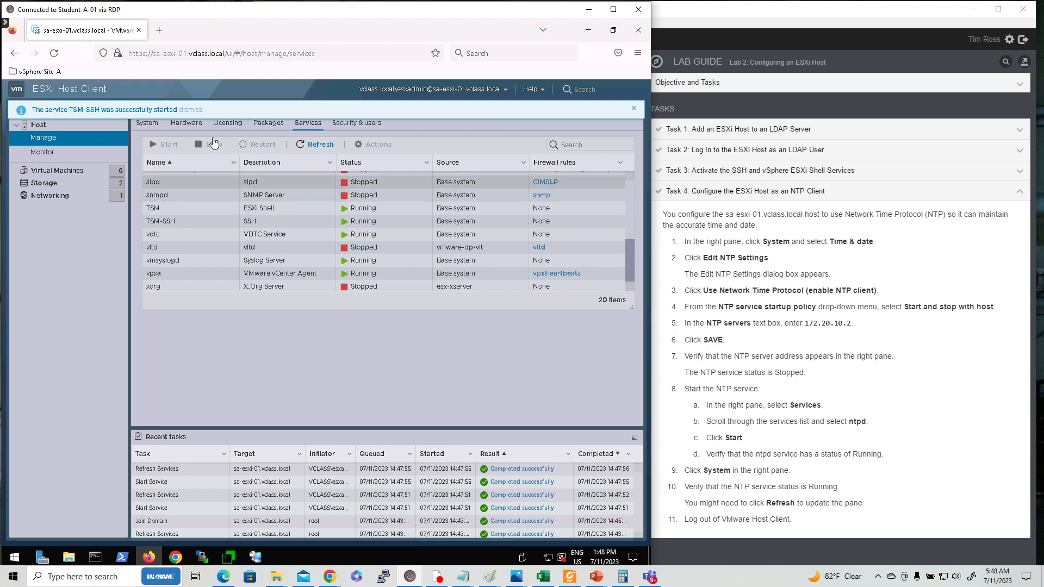
{"action": "left_click", "coordinate": [148, 124]}
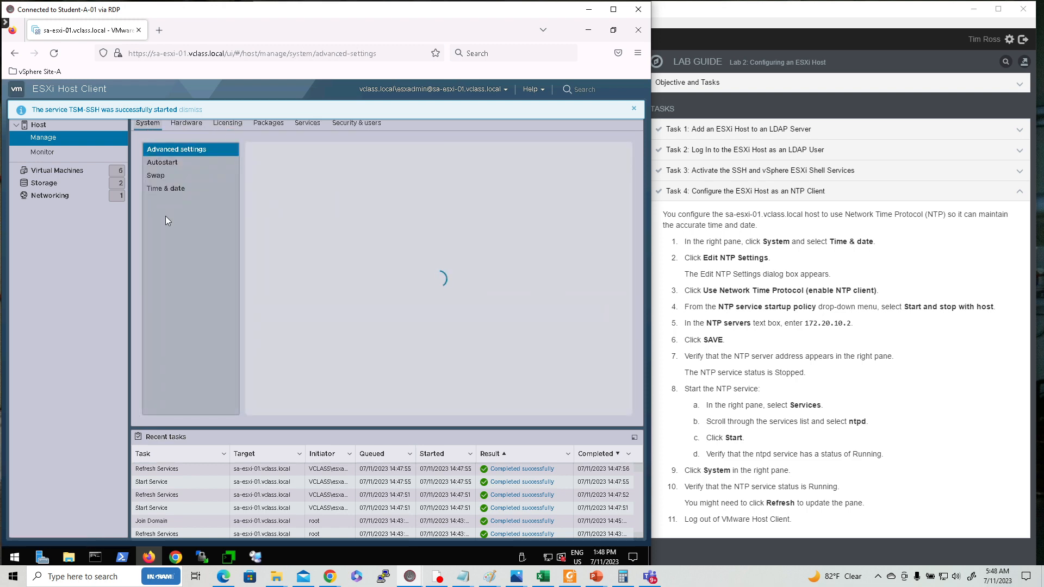
{"action": "left_click", "coordinate": [165, 190]}
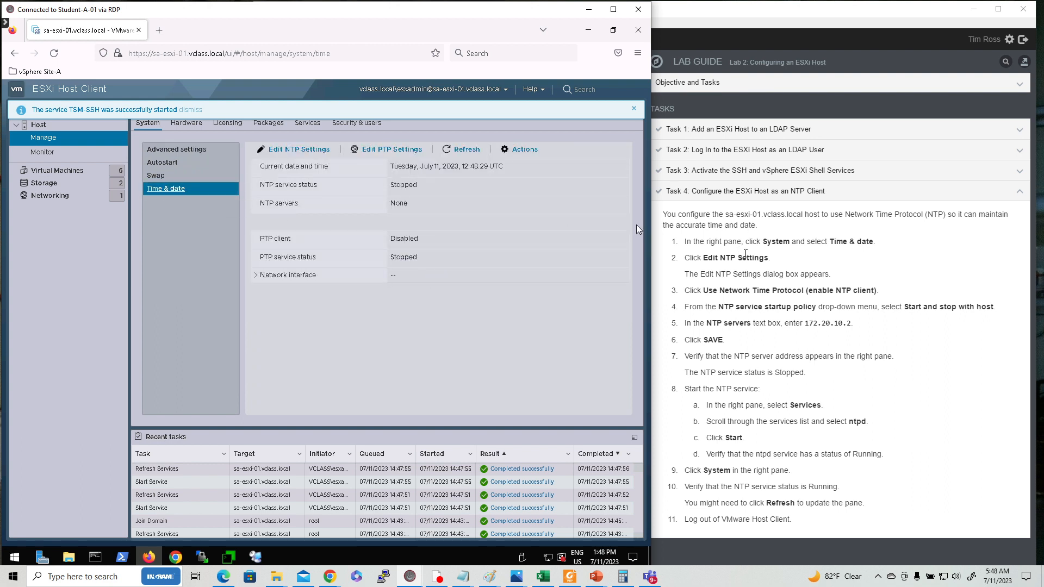
{"action": "left_click", "coordinate": [294, 151]}
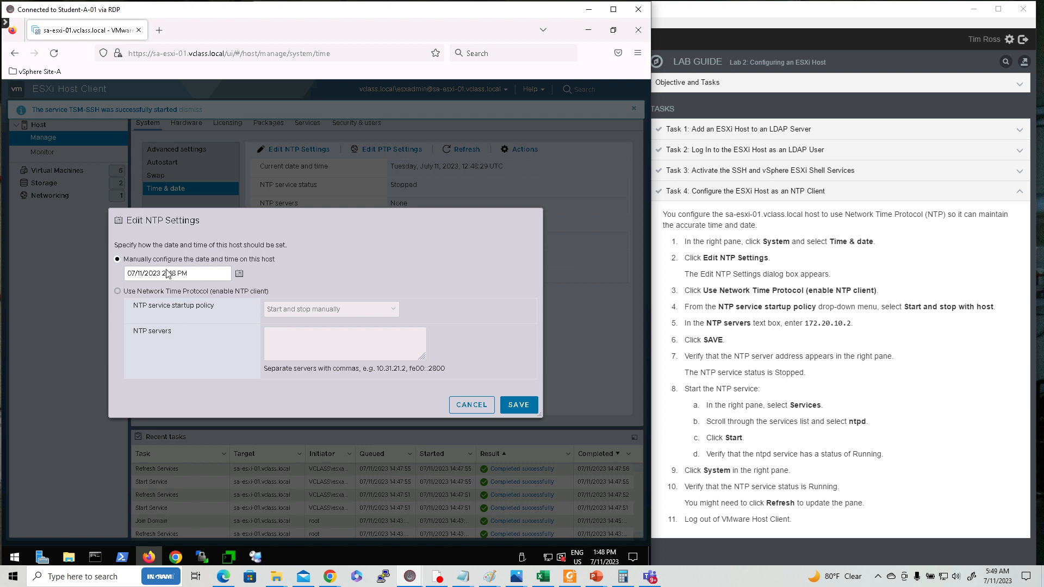
Switch the host to NTP, set it to start and stop with the host, and save server 172.20.10.2
{"action": "left_click", "coordinate": [117, 292]}
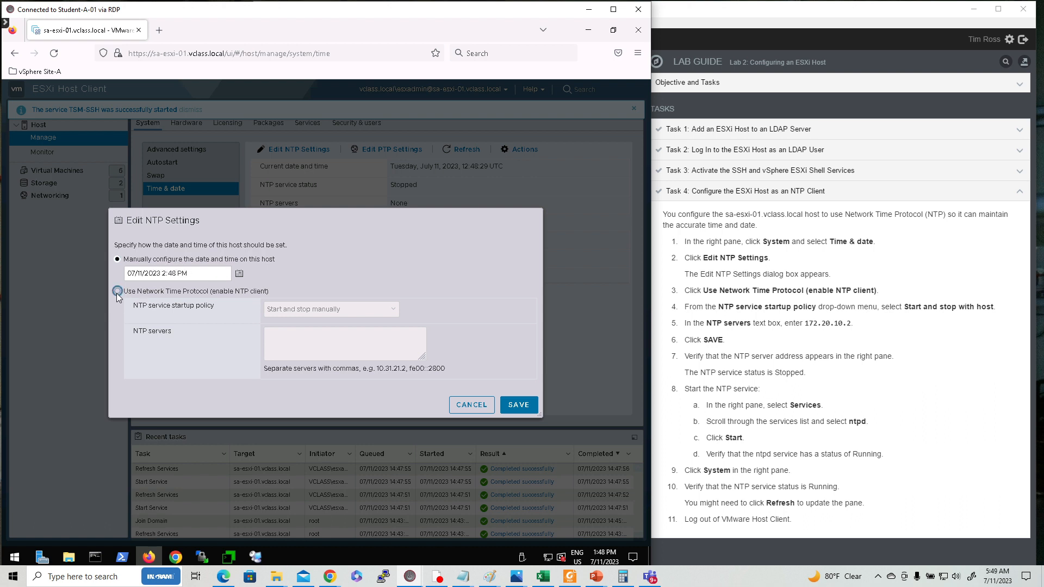
{"action": "left_click", "coordinate": [384, 310]}
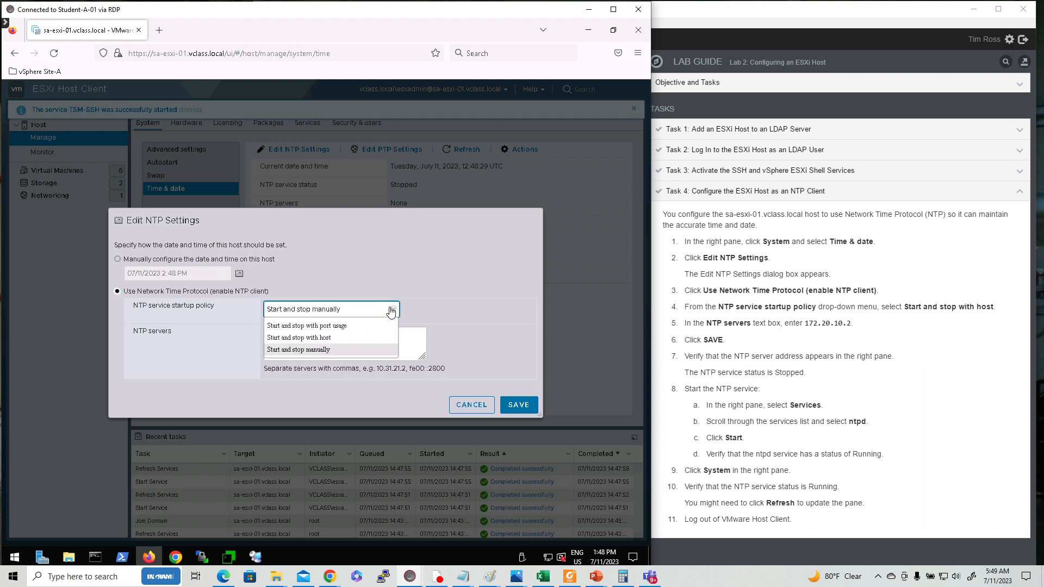
{"action": "left_click", "coordinate": [325, 338]}
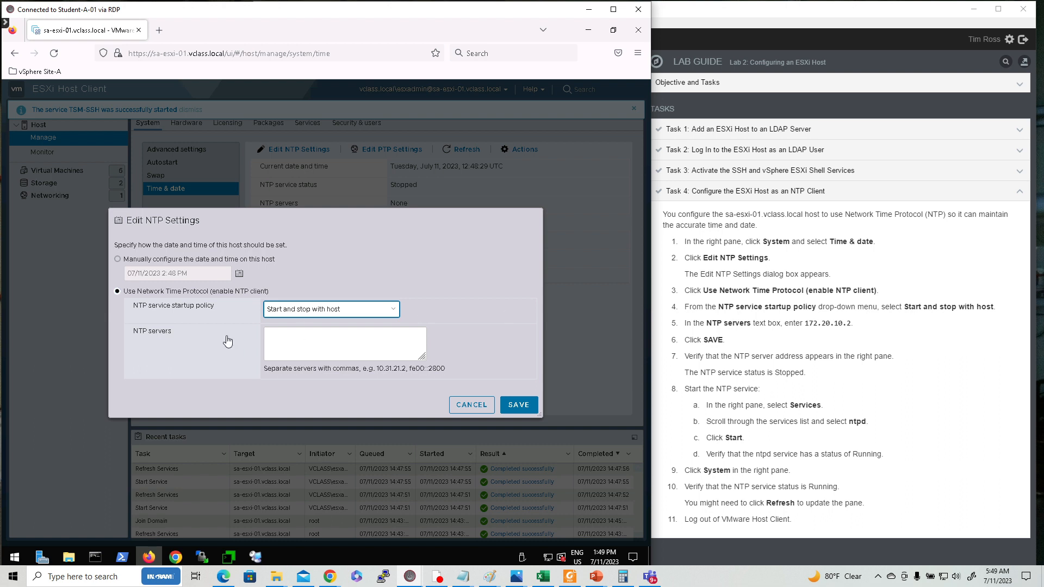
{"action": "left_click", "coordinate": [288, 337]}
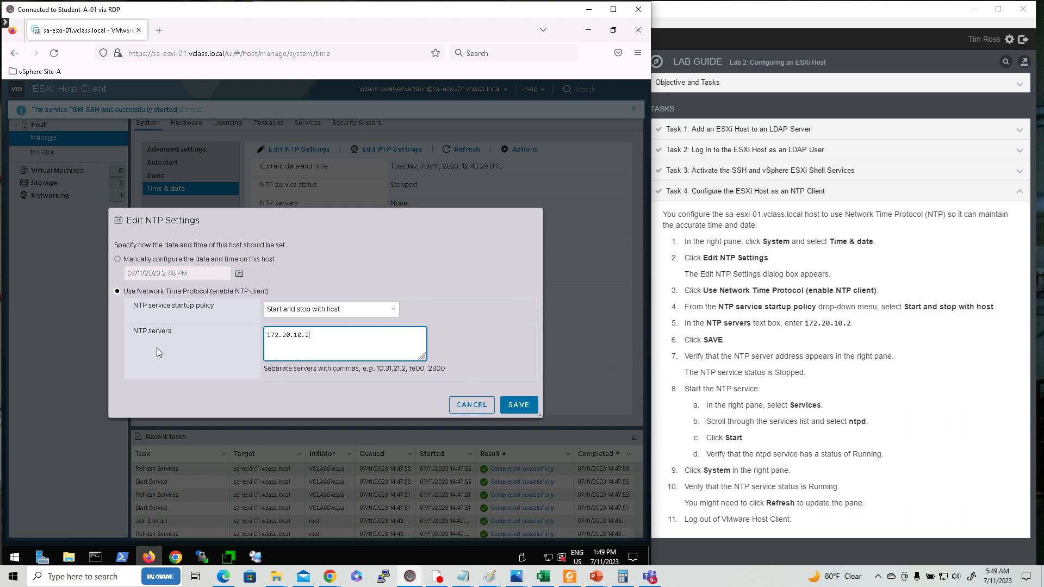
{"action": "left_click", "coordinate": [518, 406]}
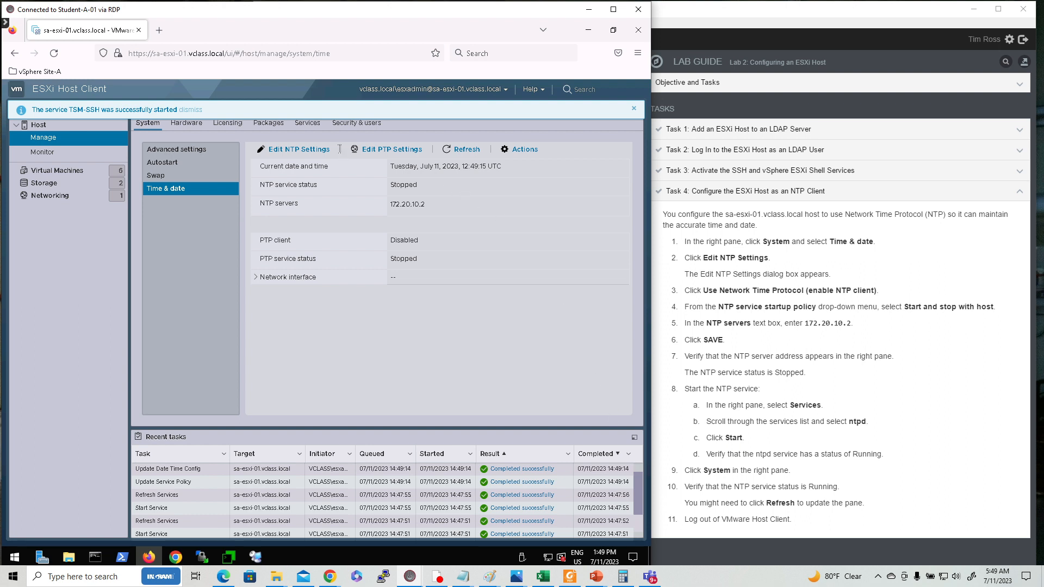
Start the ntpd service from the Services list, then return to System settings
{"action": "left_click", "coordinate": [307, 123]}
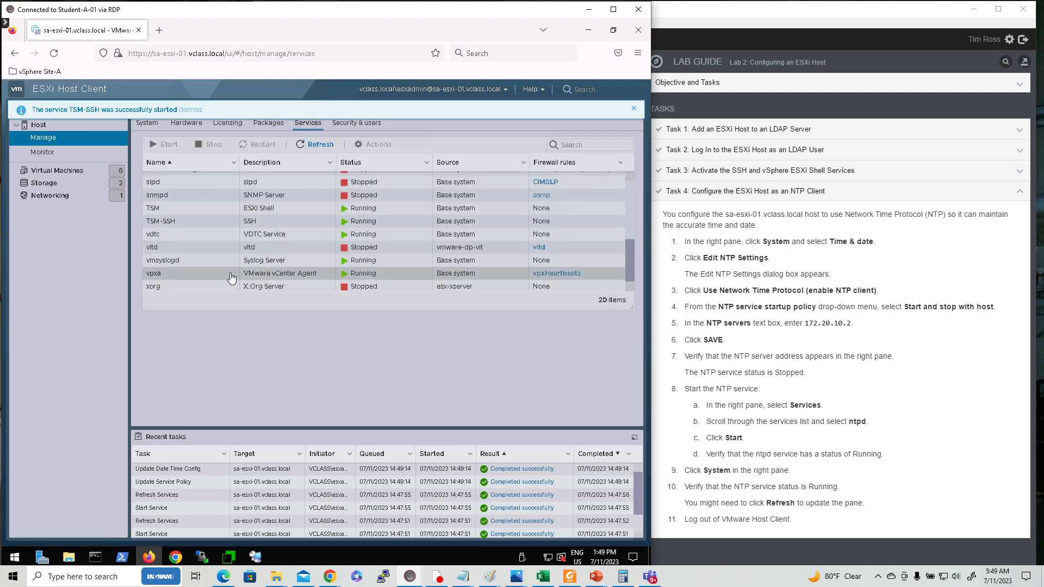
{"action": "scroll", "coordinate": [231, 278], "scroll_direction": "up", "scroll_amount": 3}
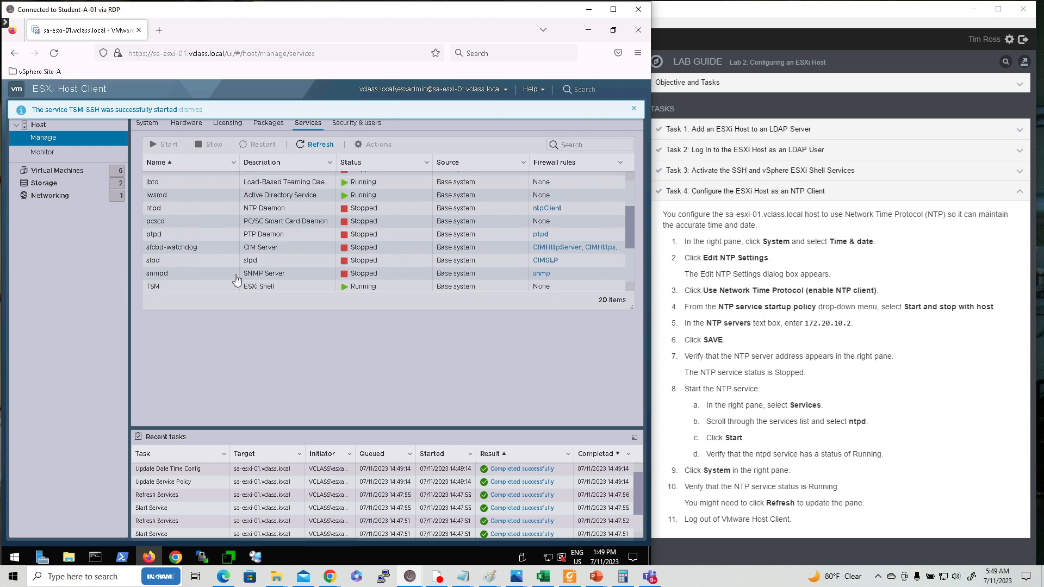
{"action": "left_click", "coordinate": [257, 212]}
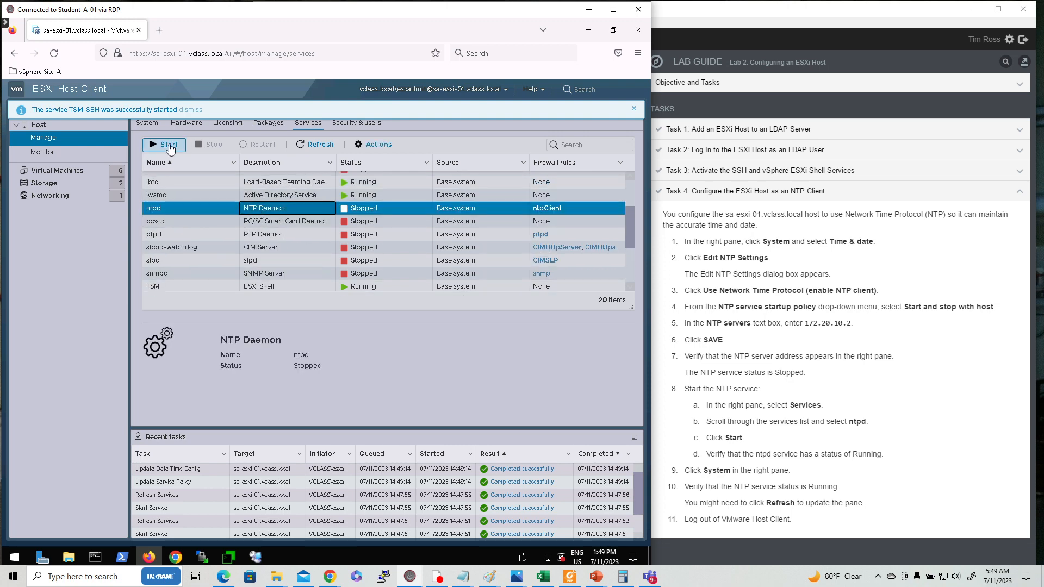
{"action": "left_click", "coordinate": [169, 146]}
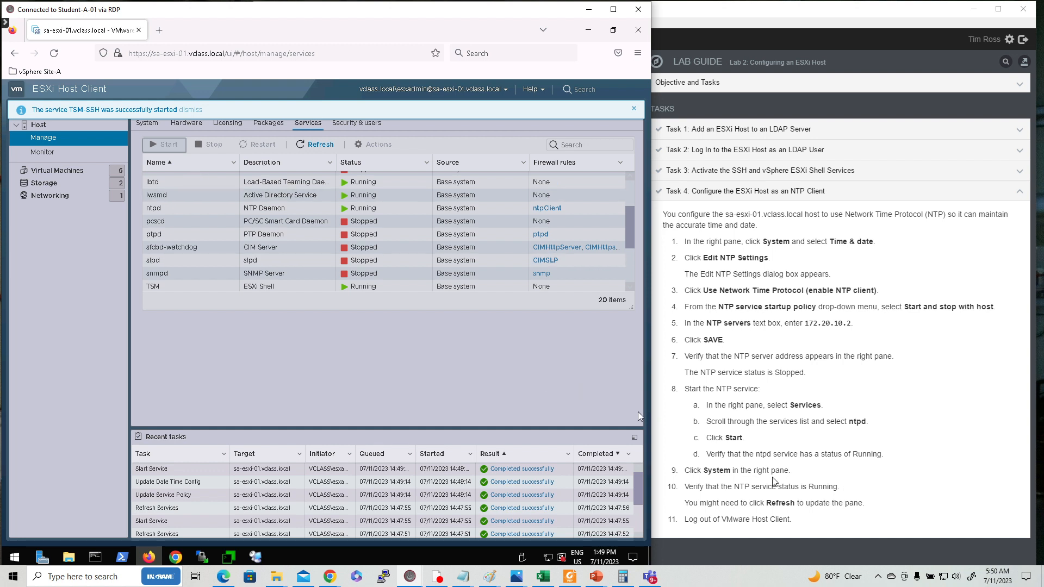
{"action": "left_click", "coordinate": [147, 124]}
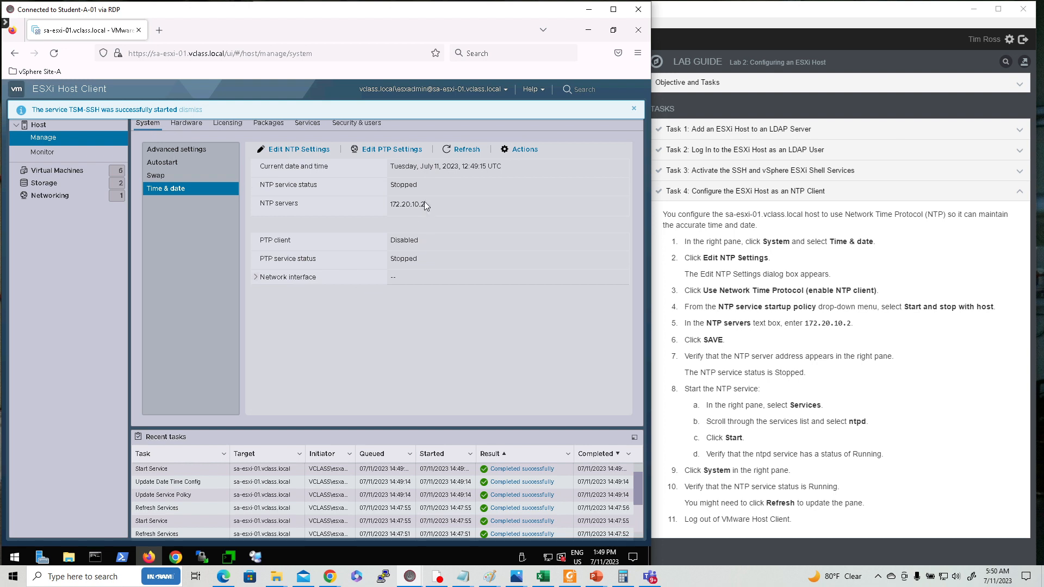
Refresh Time & date to confirm the NTP service reads Running, then log out
{"action": "left_click", "coordinate": [467, 148]}
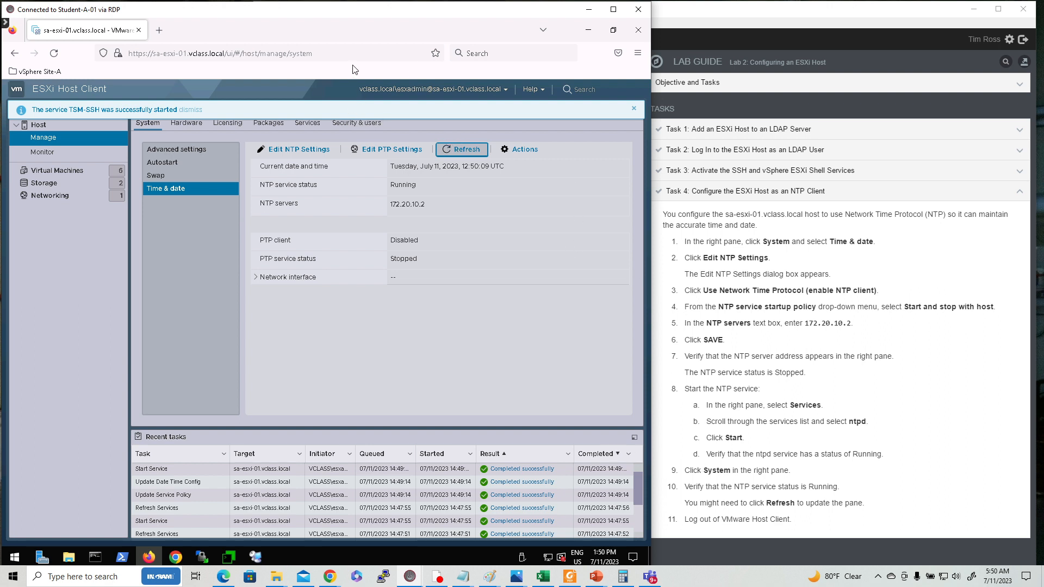
{"action": "left_click", "coordinate": [497, 91]}
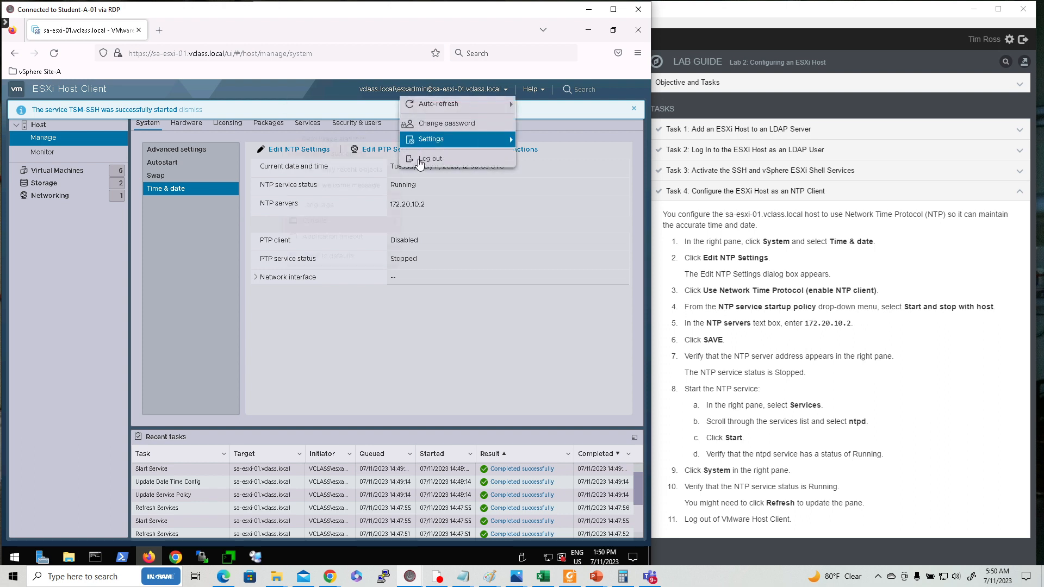
{"action": "left_click", "coordinate": [419, 160]}
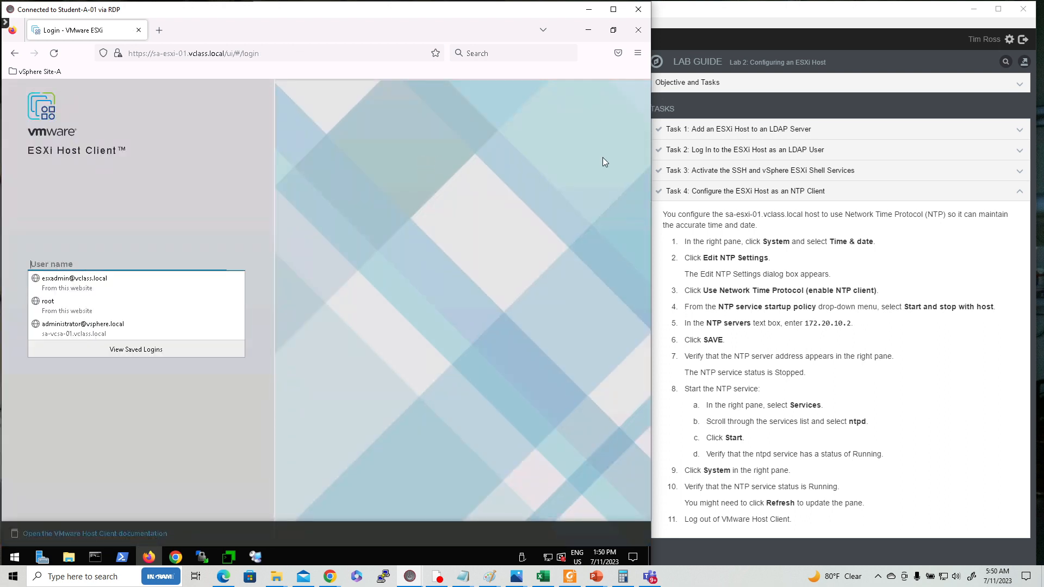